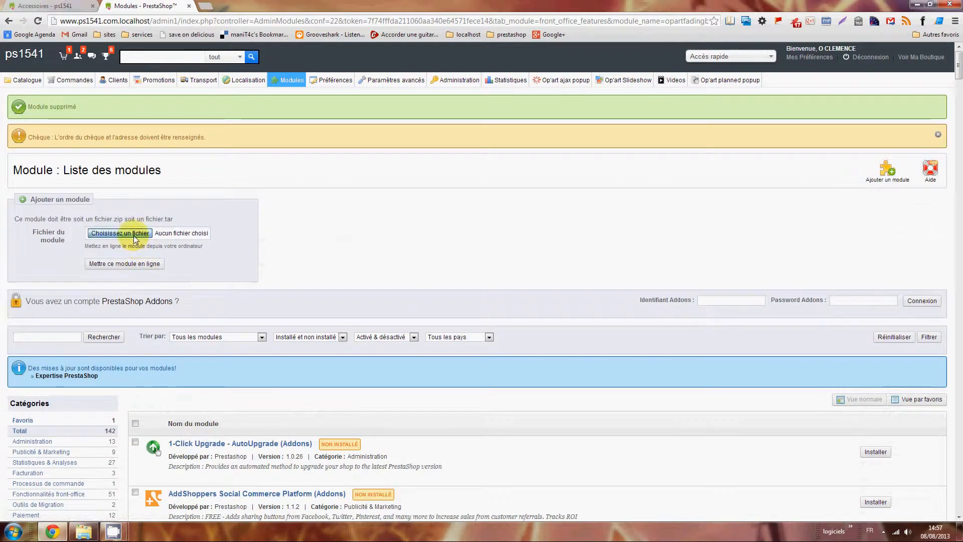
# Step: Upload the module archive opartfadingbackground.zip to the shop's modules
pyautogui.click(260, 109)
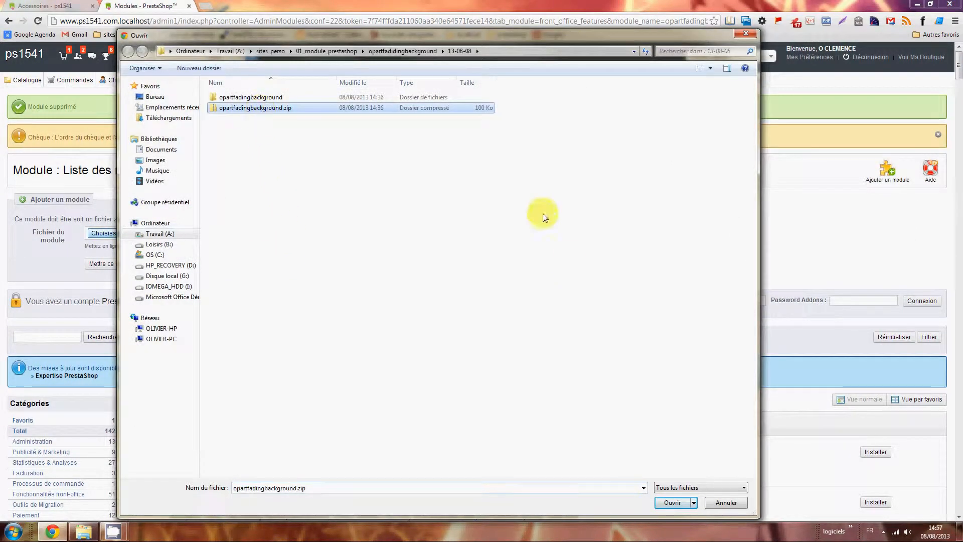
pyautogui.click(673, 502)
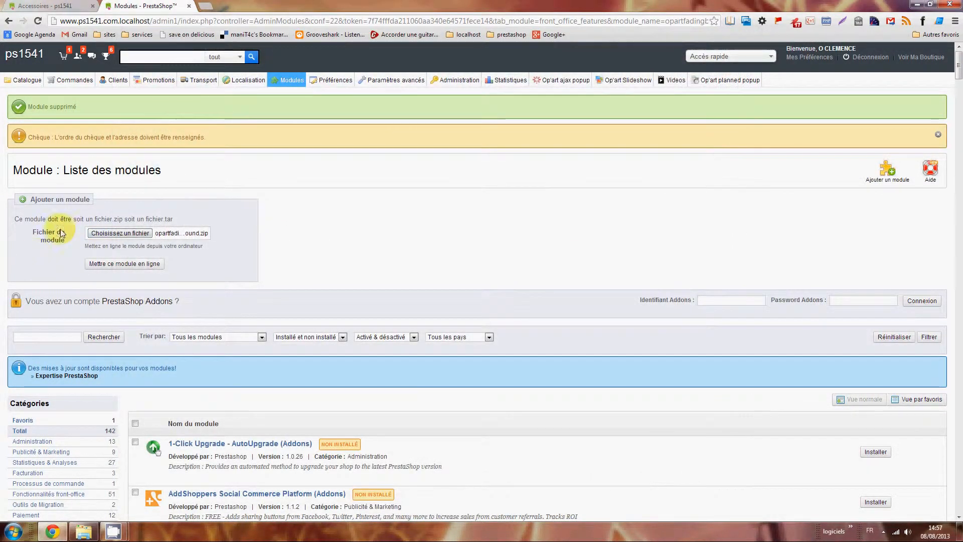
pyautogui.click(125, 263)
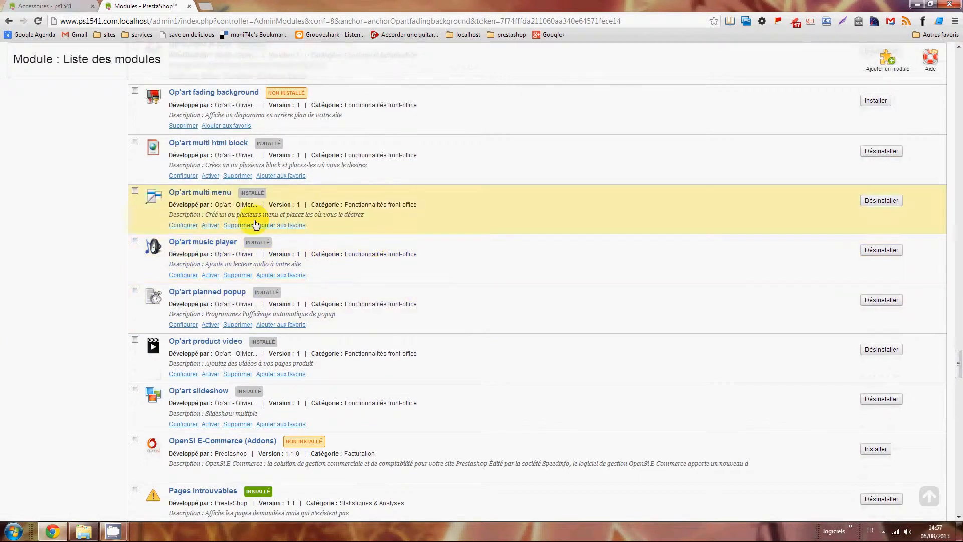
# Step: Install the Op'art fading background module and open its configuration page
pyautogui.click(875, 102)
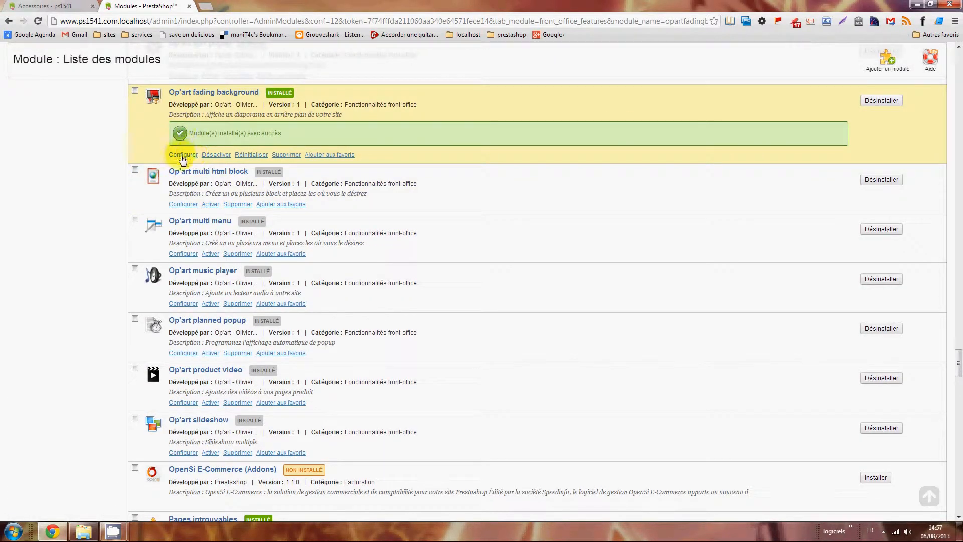
pyautogui.click(183, 154)
# Step: Examine the slideshow settings: background animation, image display and description animation durations, the grid option and the delay before start
pyautogui.scroll(-3, 462, 220)
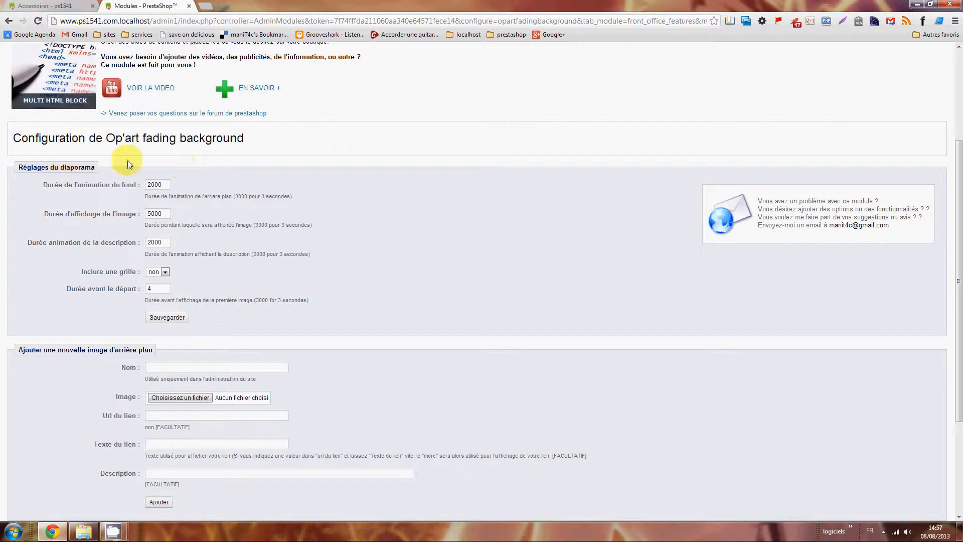
pyautogui.scroll(-2, 436, 286)
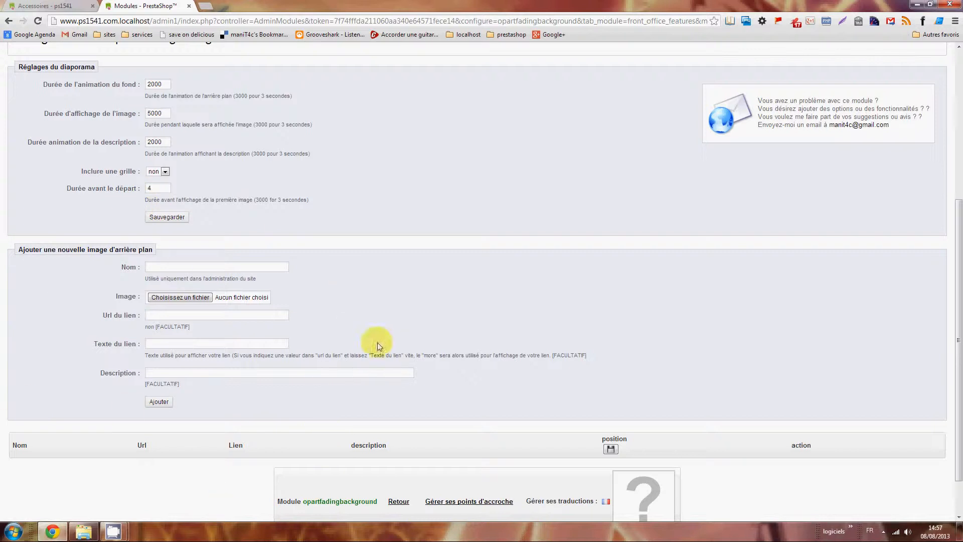
pyautogui.scroll(3, 452, 371)
pyautogui.scroll(-1, 477, 381)
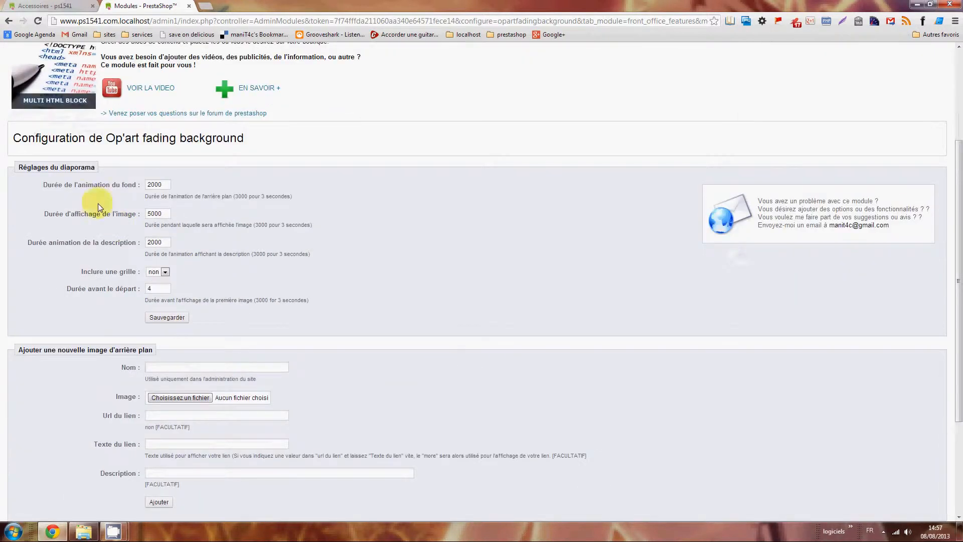
pyautogui.click(154, 184)
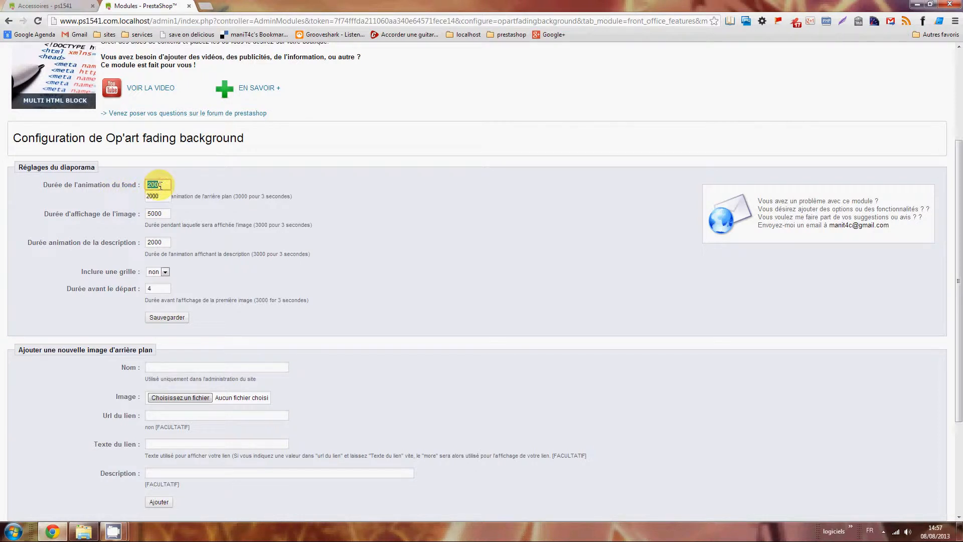
pyautogui.scroll(-1, 215, 219)
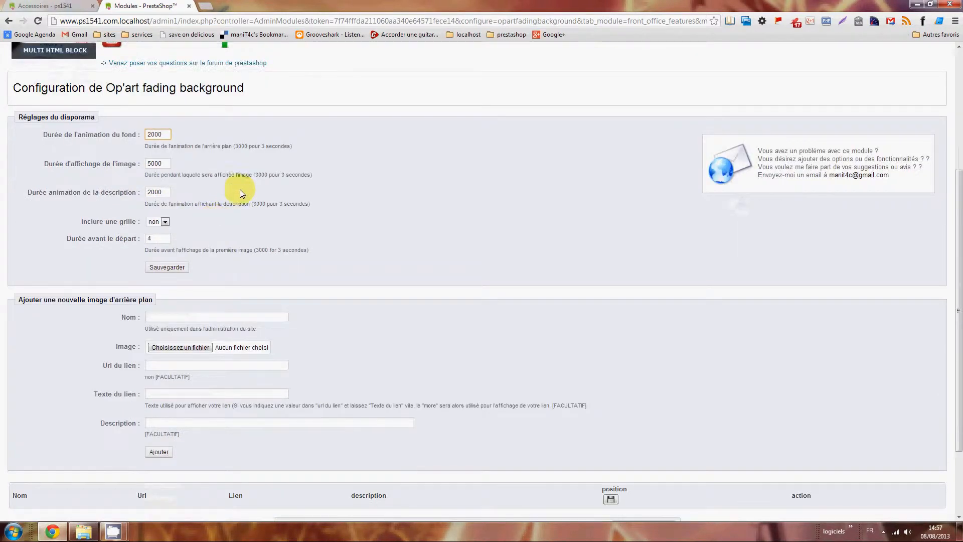
pyautogui.click(155, 167)
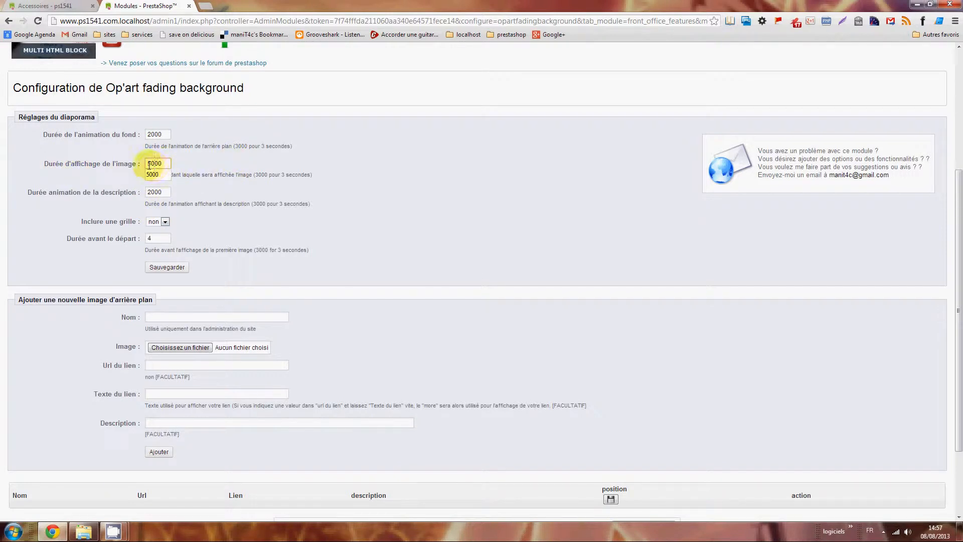
pyautogui.scroll(-1, 347, 213)
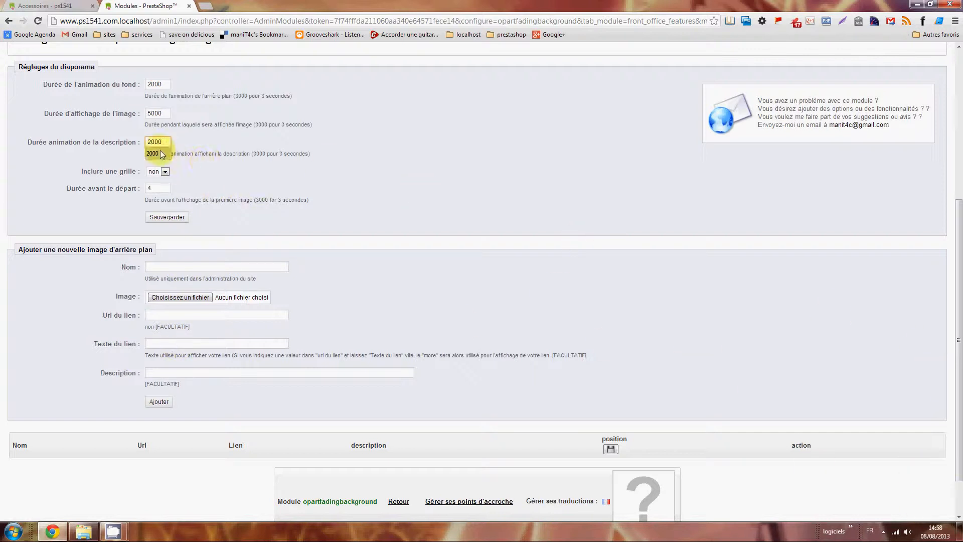
pyautogui.moveTo(162, 141); pyautogui.dragTo(144, 142)
pyautogui.click(246, 191)
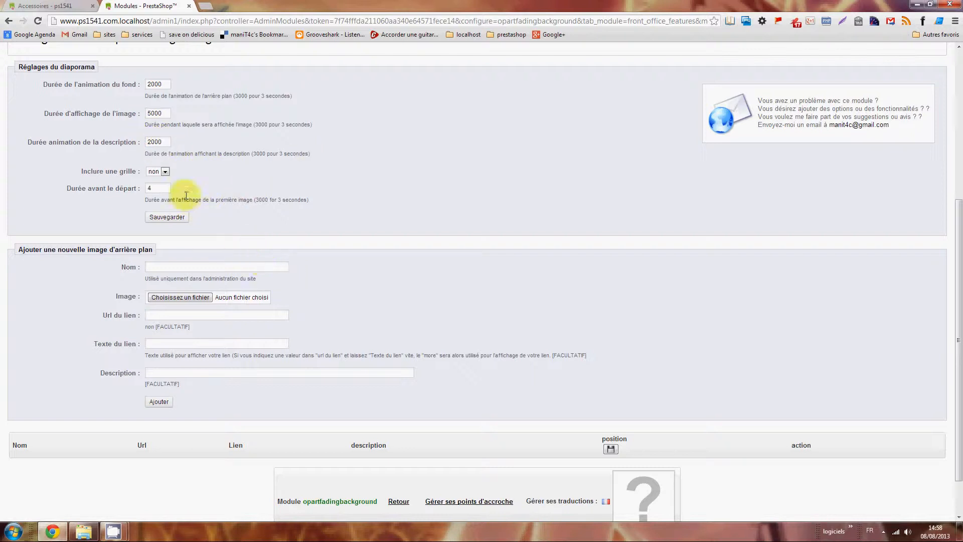
pyautogui.click(165, 171)
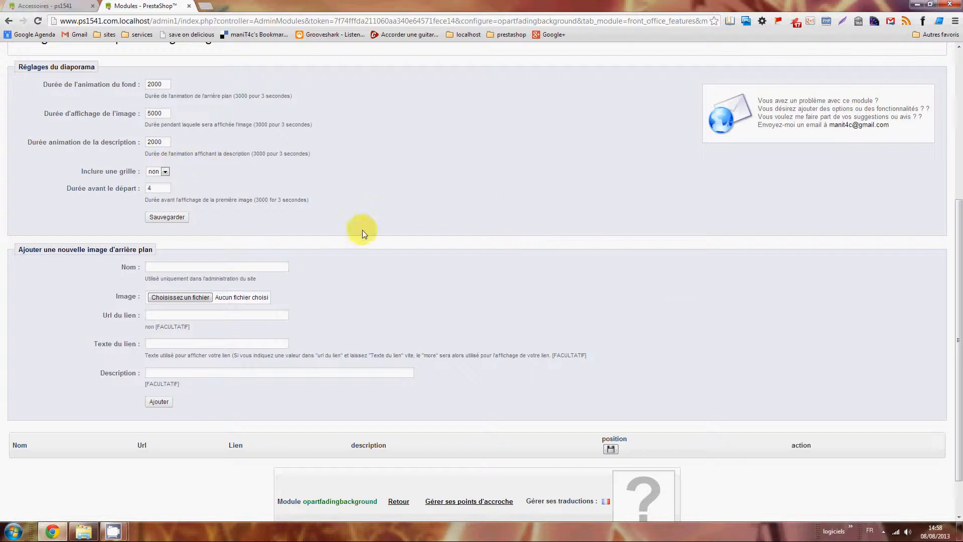
pyautogui.scroll(2, 371, 236)
pyautogui.scroll(-3, 372, 287)
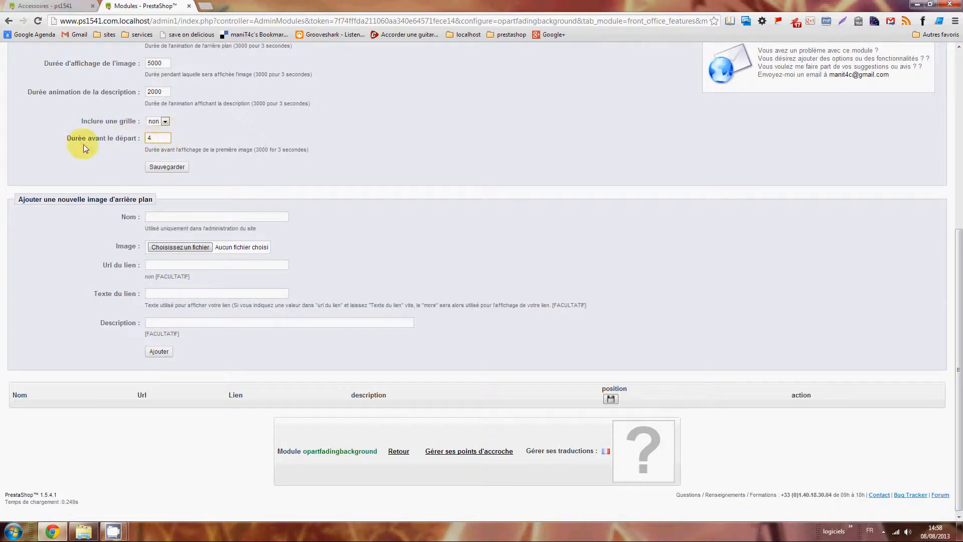
pyautogui.click(162, 136)
pyautogui.click(236, 136)
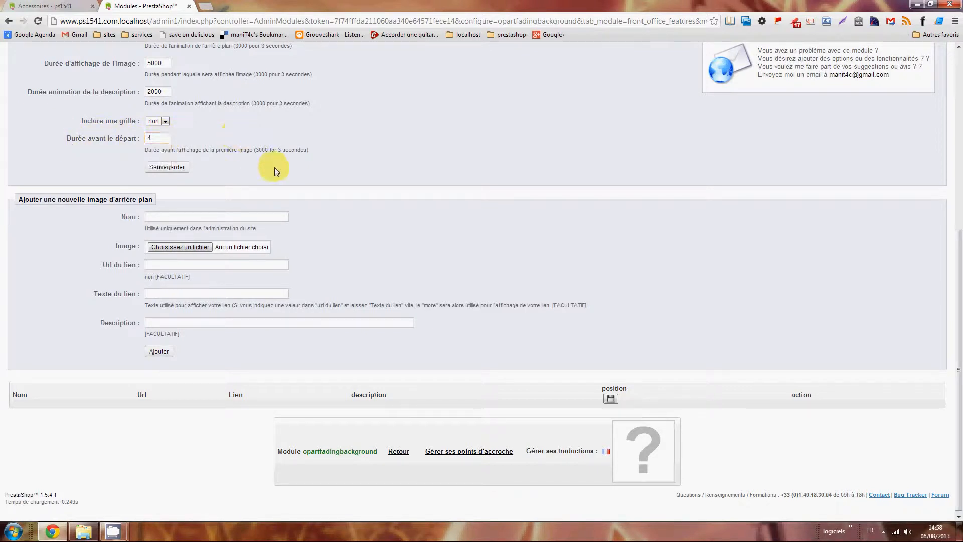
# Step: Set the delay before the slideshow starts to 4000 and save the slideshow settings
pyautogui.click(153, 140)
pyautogui.write('000')
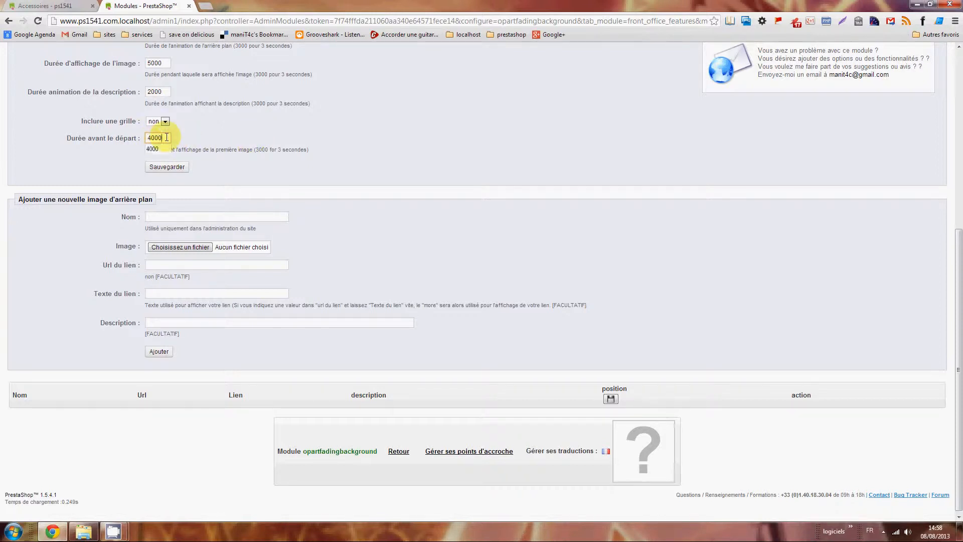
pyautogui.click(235, 145)
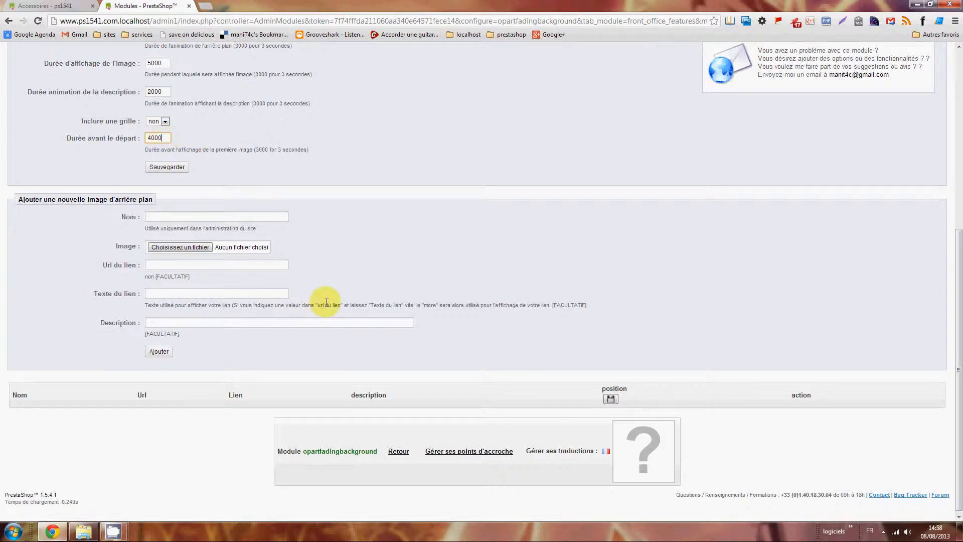
pyautogui.scroll(2, 323, 301)
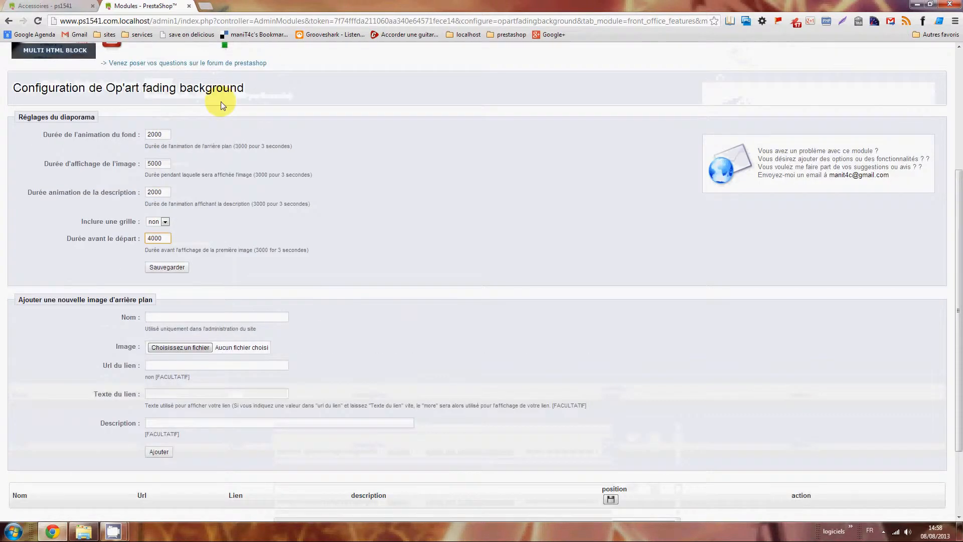
pyautogui.click(167, 266)
pyautogui.scroll(-3, 390, 212)
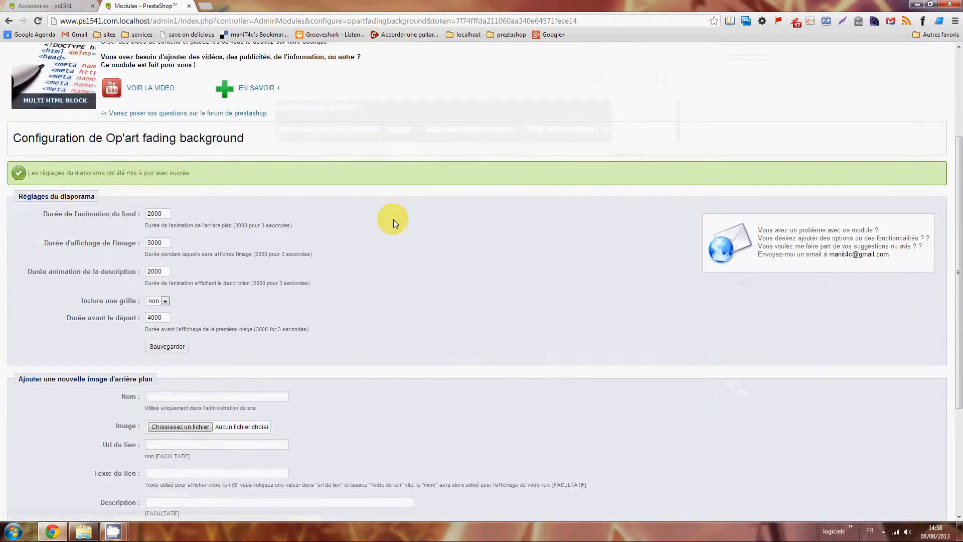
pyautogui.scroll(-1, 393, 219)
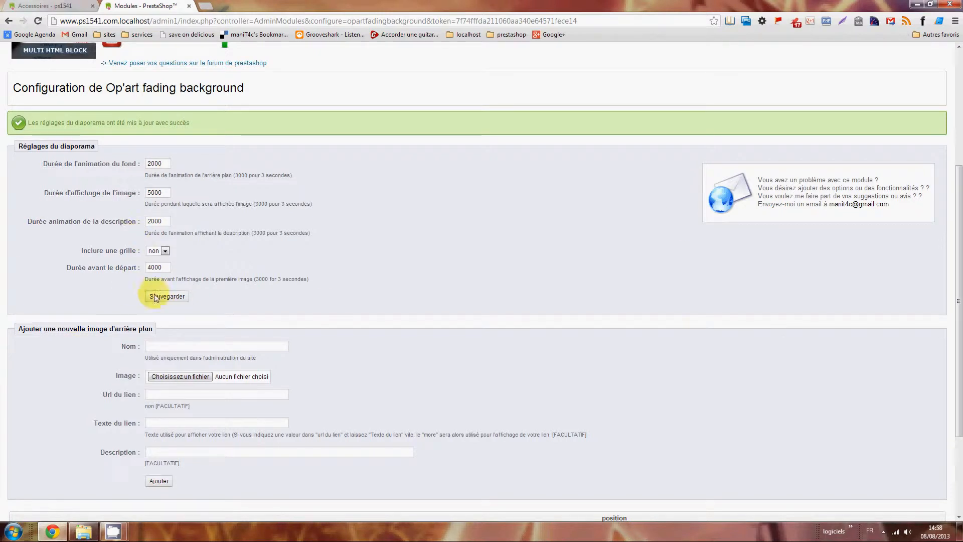
pyautogui.click(46, 146)
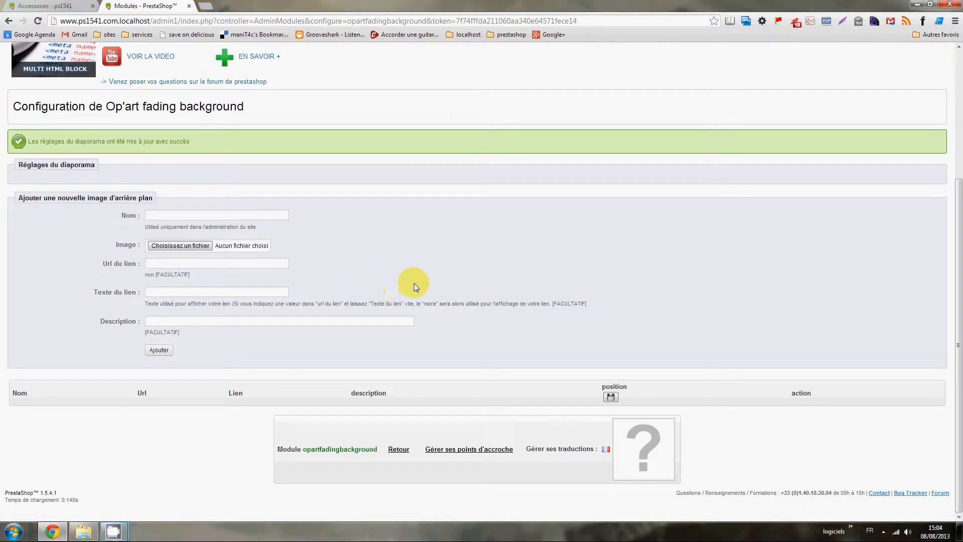
pyautogui.click(37, 170)
# Step: Set the delay before the slideshow starts to 0, save the slideshow settings and collapse their section
pyautogui.scroll(-2, 371, 211)
pyautogui.doubleClick(155, 185)
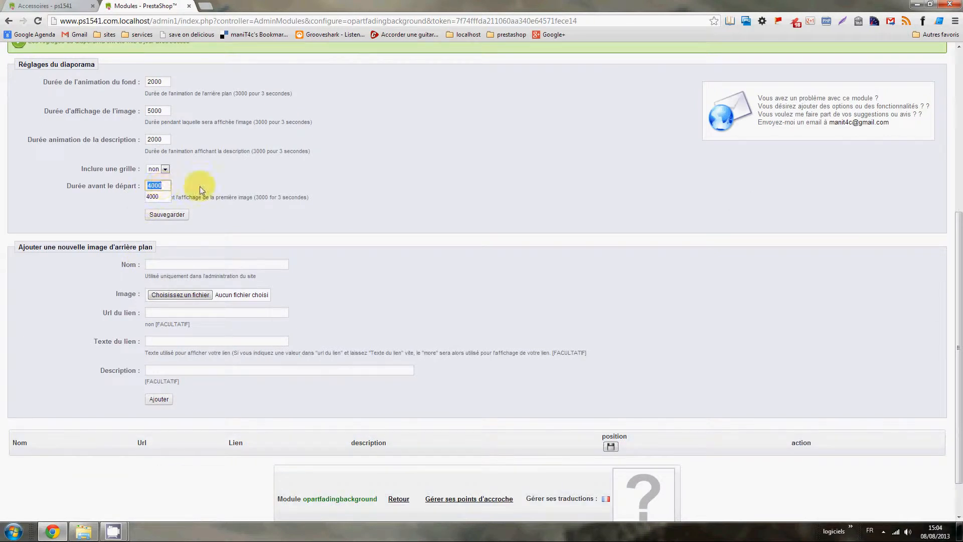
pyautogui.write('0')
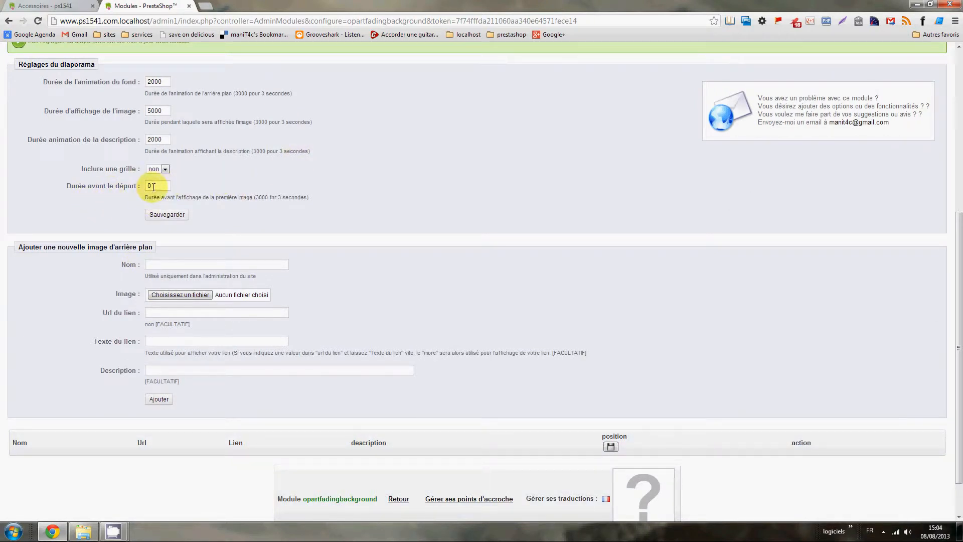
pyautogui.click(156, 215)
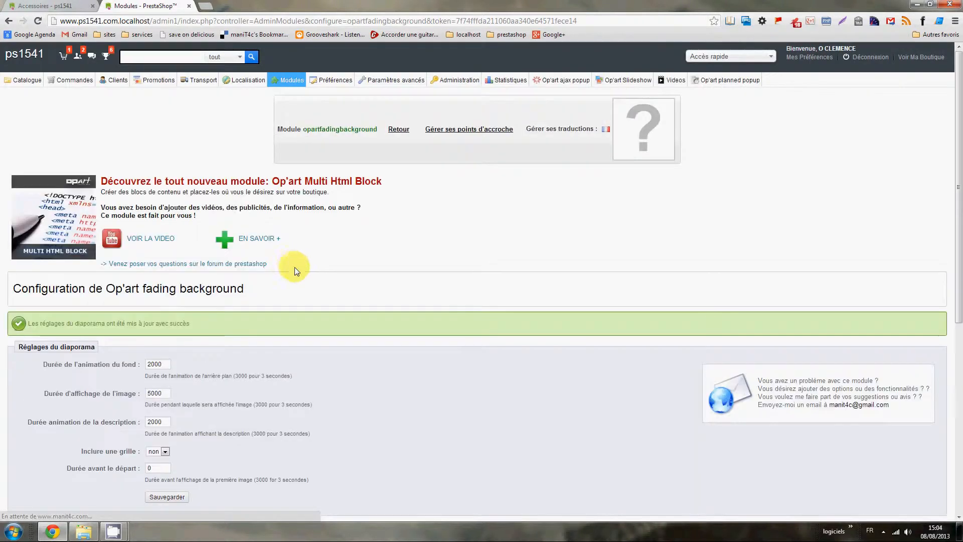
pyautogui.scroll(-3, 321, 311)
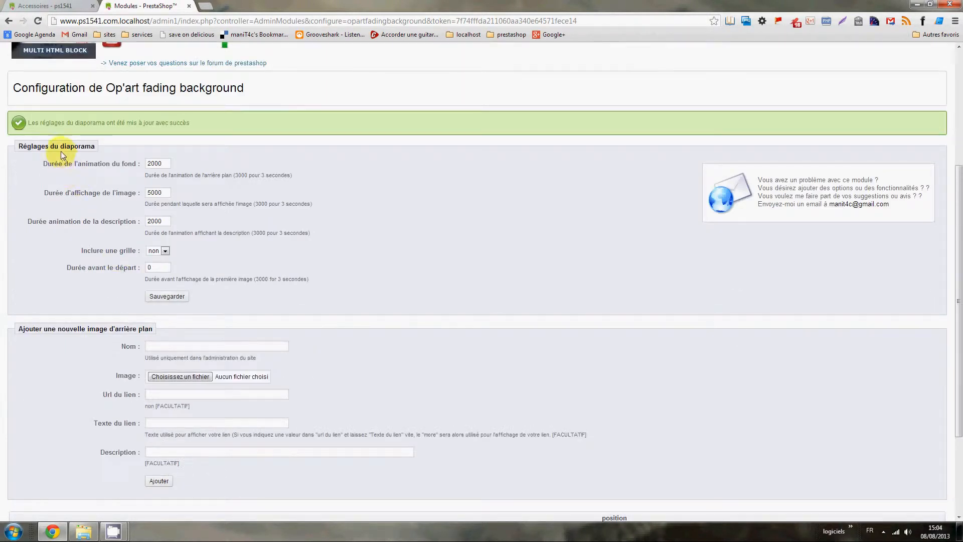
pyautogui.click(42, 144)
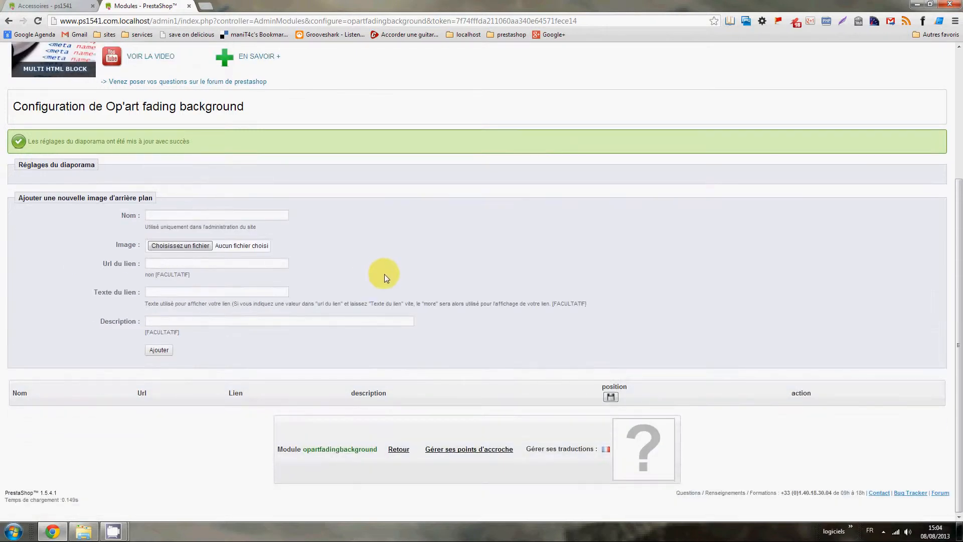
# Step: Add mer1.jpg from the ambiance folder as a new background image named "Mer", leaving the link and description empty
pyautogui.click(195, 246)
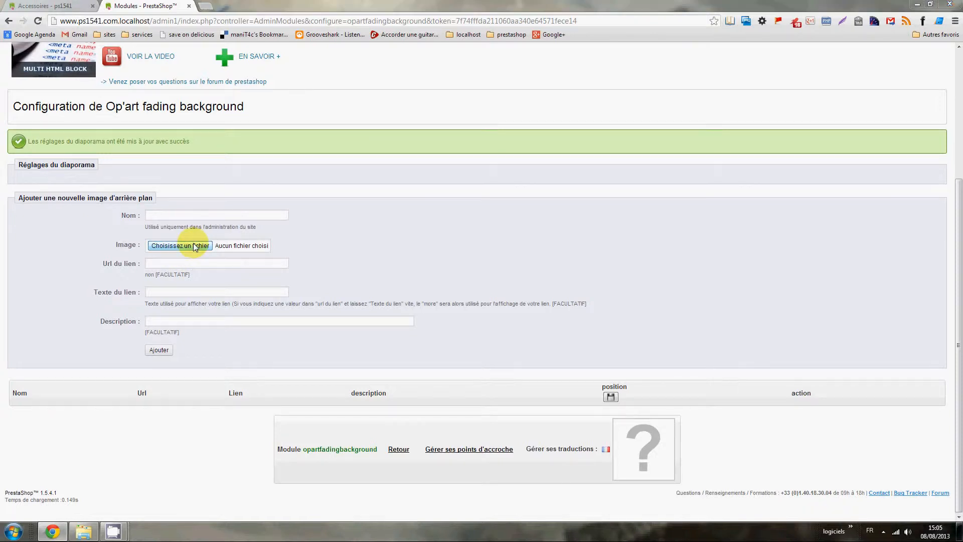
pyautogui.click(421, 90)
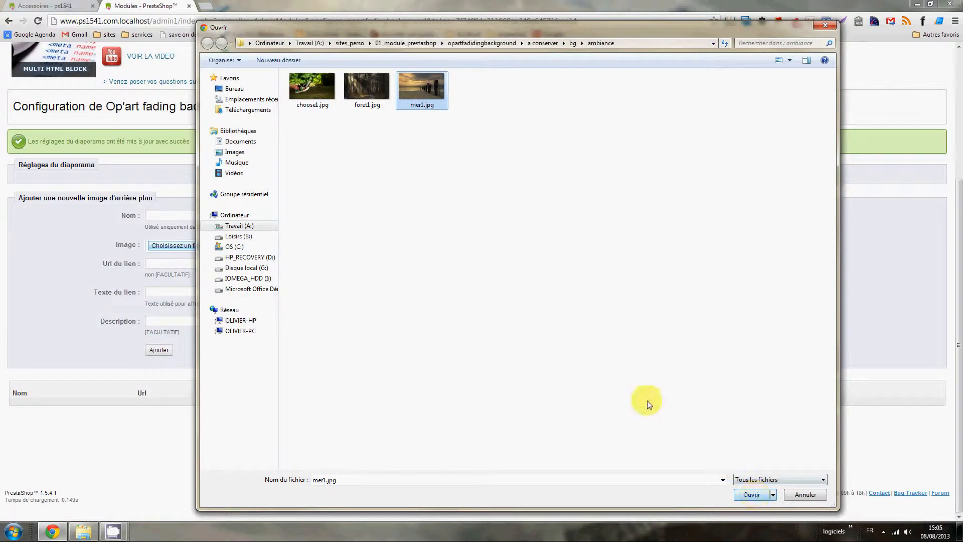
pyautogui.click(764, 494)
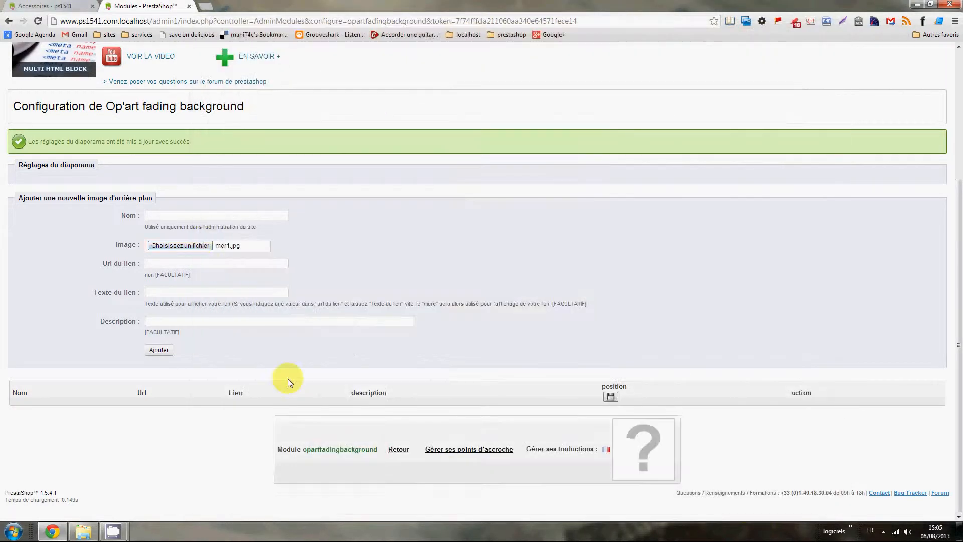
pyautogui.click(193, 215)
pyautogui.write('Mer')
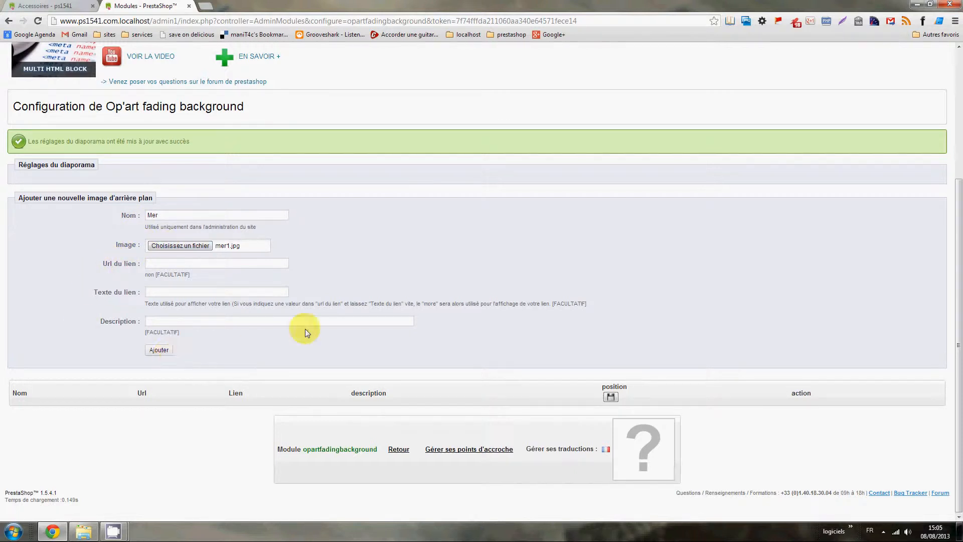
pyautogui.click(160, 351)
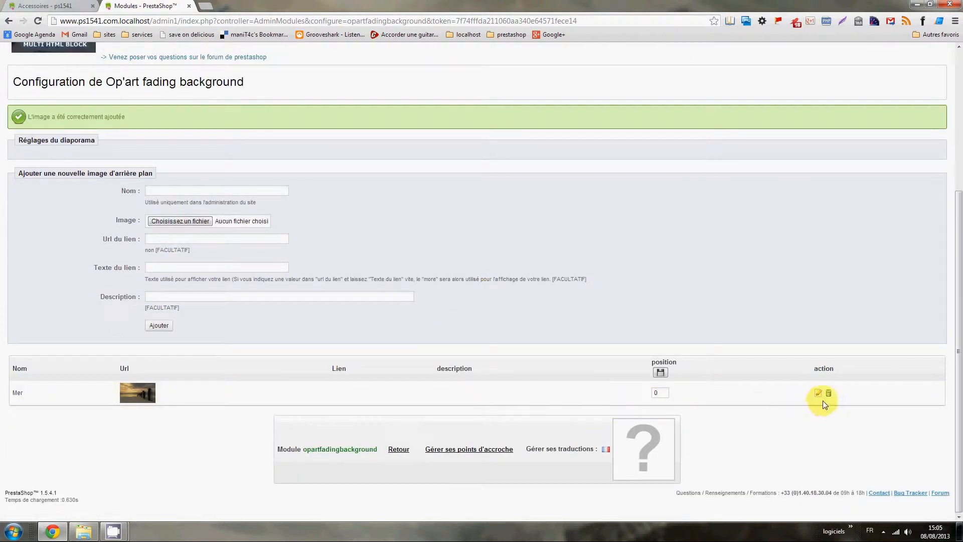
# Step: Reload the shop's Accessoires page to check its background, and return to the module configuration
pyautogui.click(74, 6)
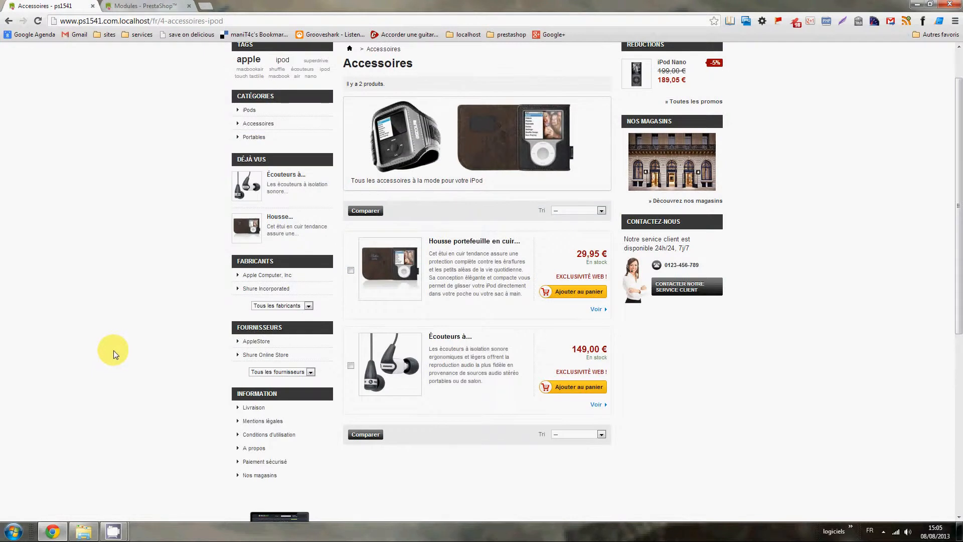
pyautogui.scroll(1, 113, 354)
pyautogui.press('F5')
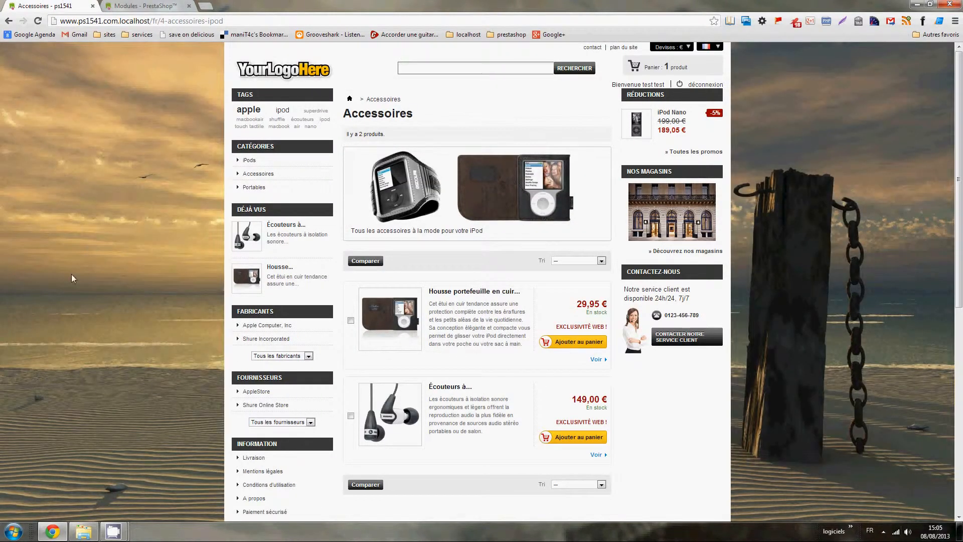
pyautogui.scroll(-2, 833, 372)
pyautogui.scroll(2, 828, 382)
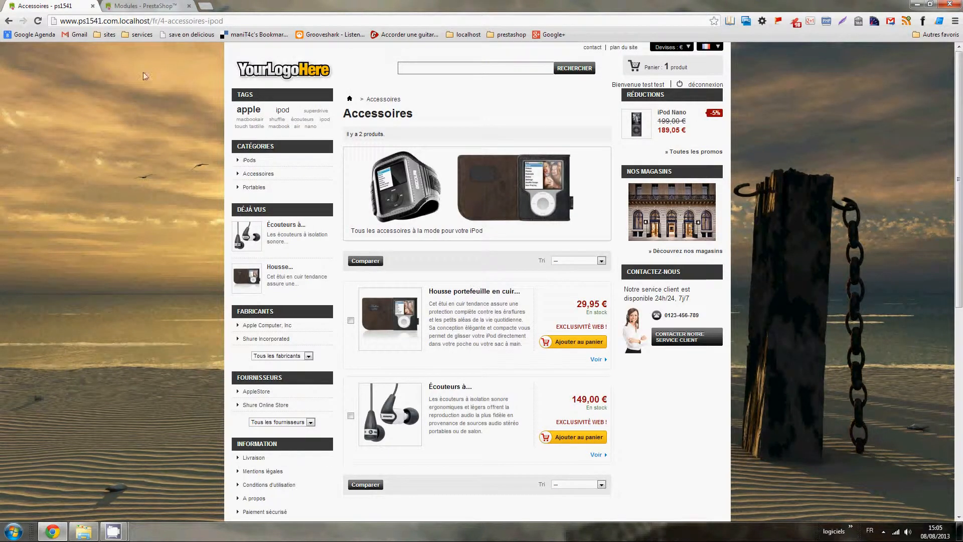
pyautogui.click(171, 6)
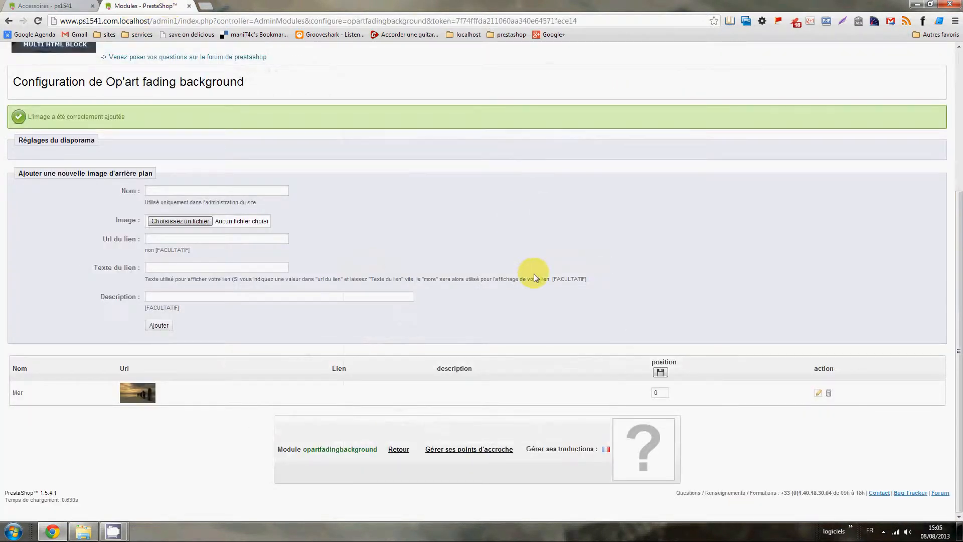
# Step: Edit the "Mer" background image: replace its file with foret1.jpg, rename it "Foret" and save the modification
pyautogui.click(821, 394)
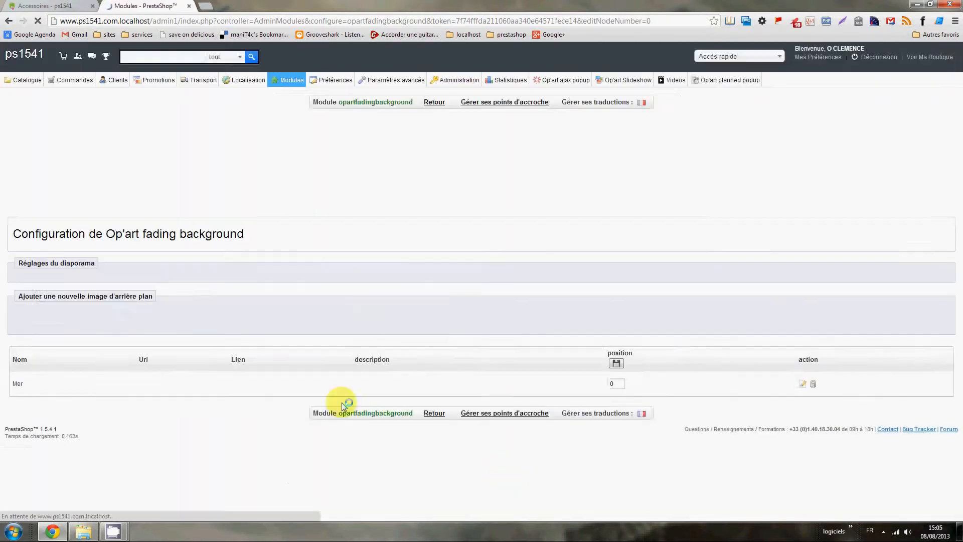
pyautogui.click(180, 399)
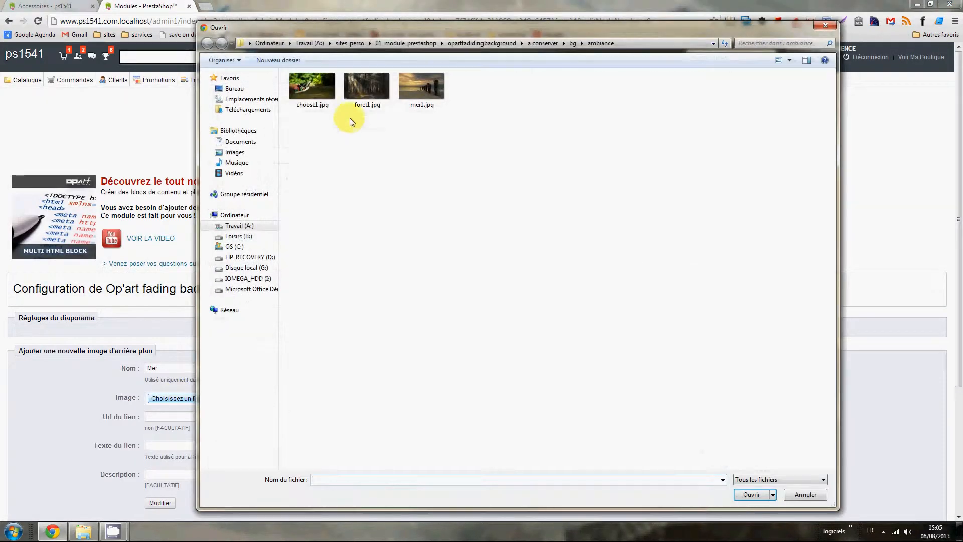
pyautogui.click(357, 84)
pyautogui.click(751, 494)
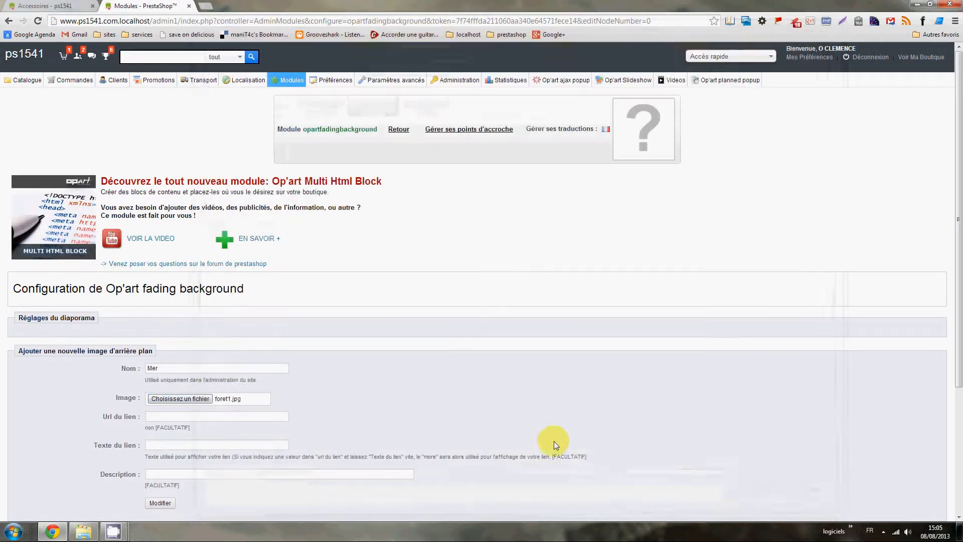
pyautogui.scroll(-3, 537, 393)
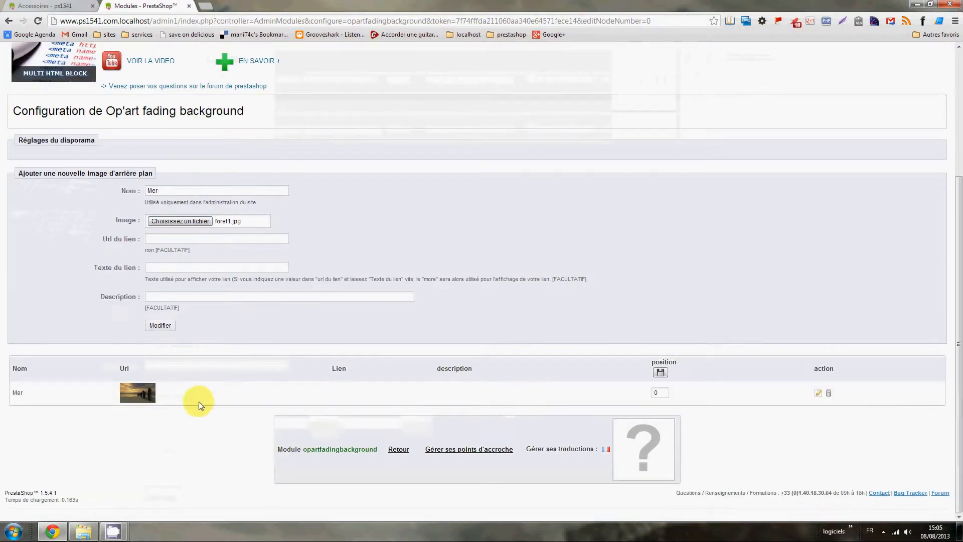
pyautogui.doubleClick(171, 191)
pyautogui.write('Foret')
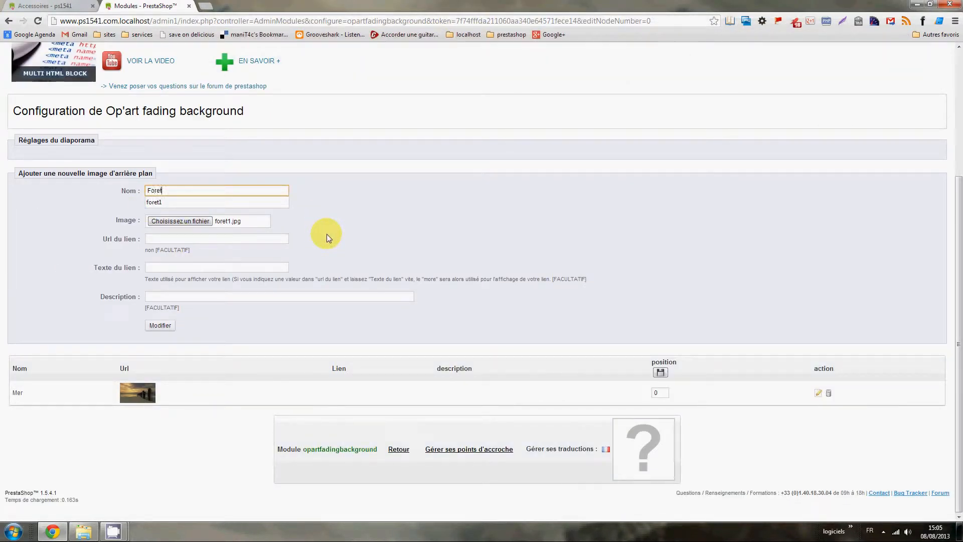
pyautogui.click(323, 323)
pyautogui.click(162, 330)
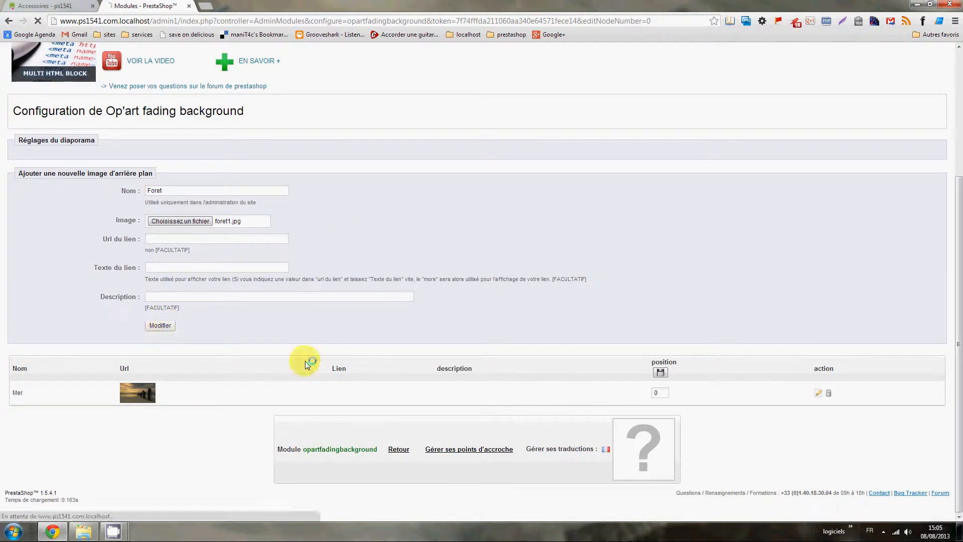
# Step: Check the updated image in the list and on the shop's Accessoires page, and return to the module configuration
pyautogui.scroll(-4, 216, 396)
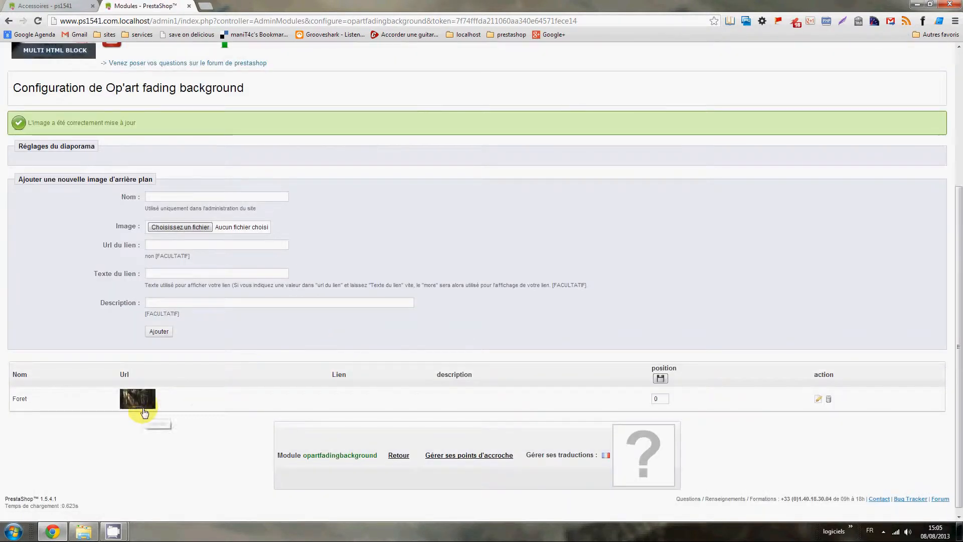
pyautogui.click(61, 6)
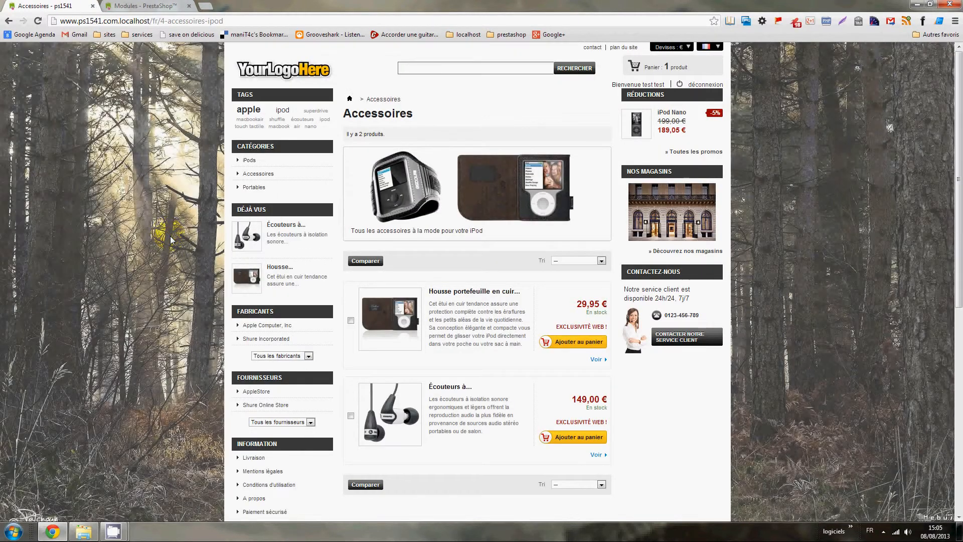
pyautogui.click(130, 6)
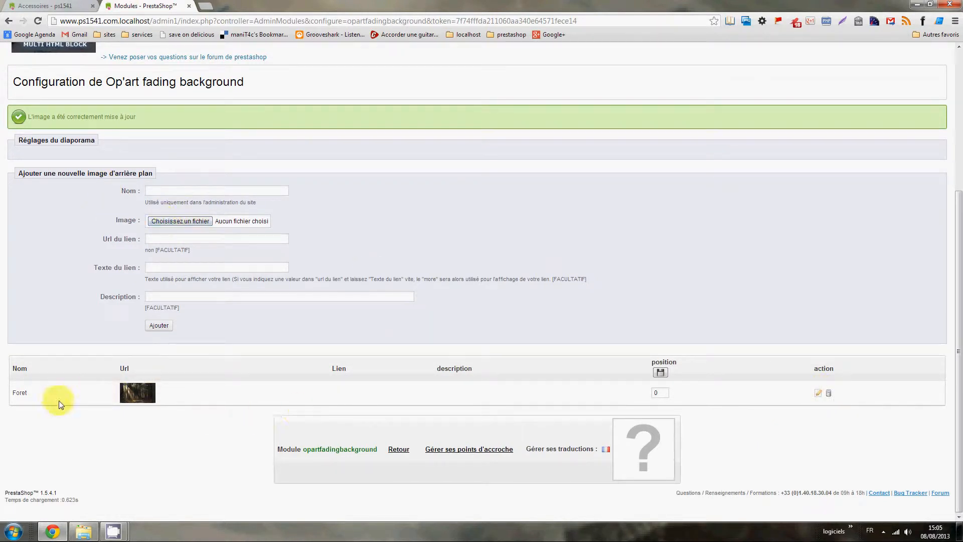
# Step: Add choose1.jpg from the ambiance folder as a new background image named "Chaussure", leaving the link and description empty
pyautogui.click(195, 220)
pyautogui.click(304, 102)
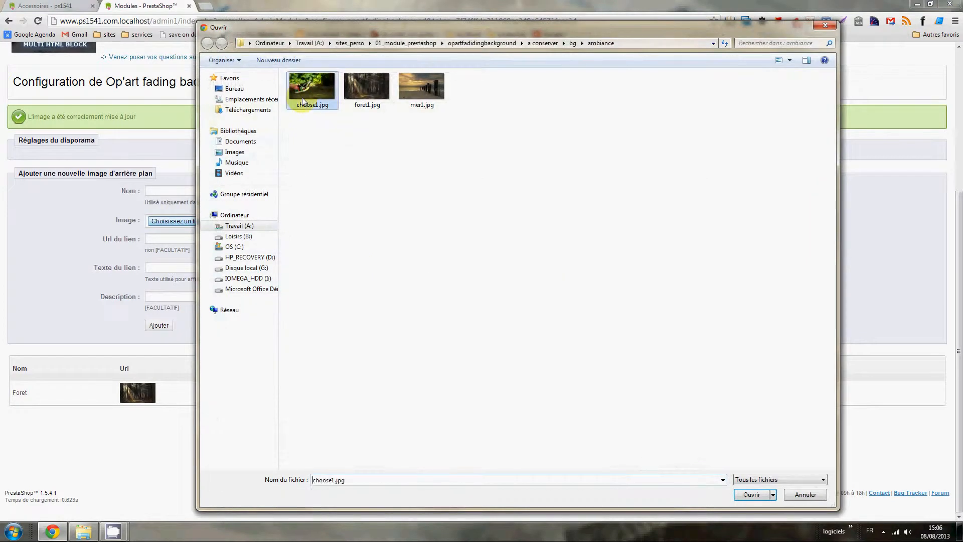
pyautogui.click(750, 494)
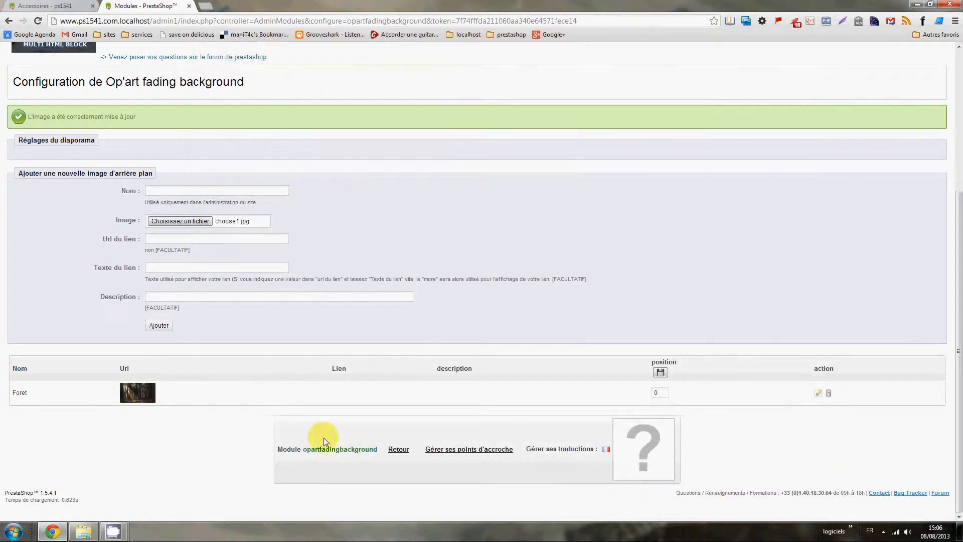
pyautogui.click(190, 191)
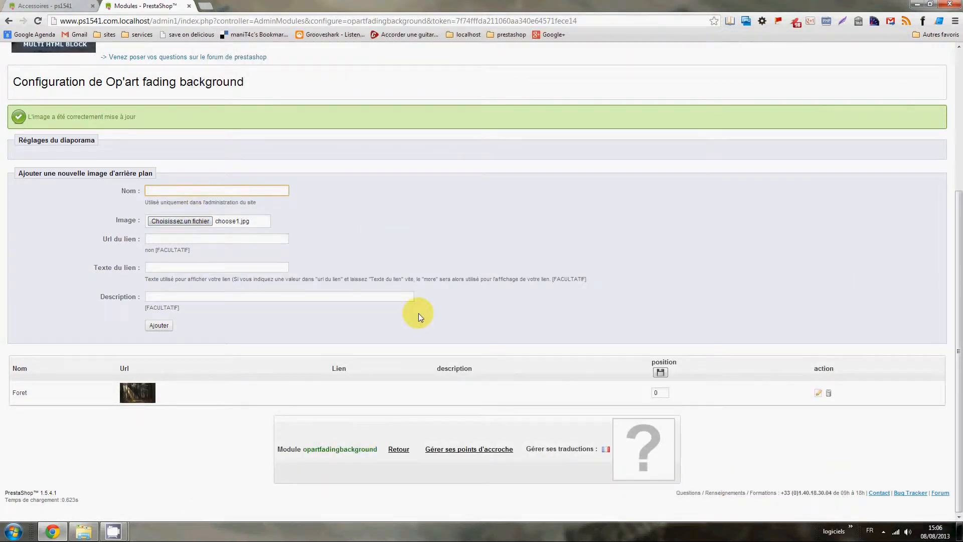
pyautogui.write('Chaussure')
pyautogui.click(392, 239)
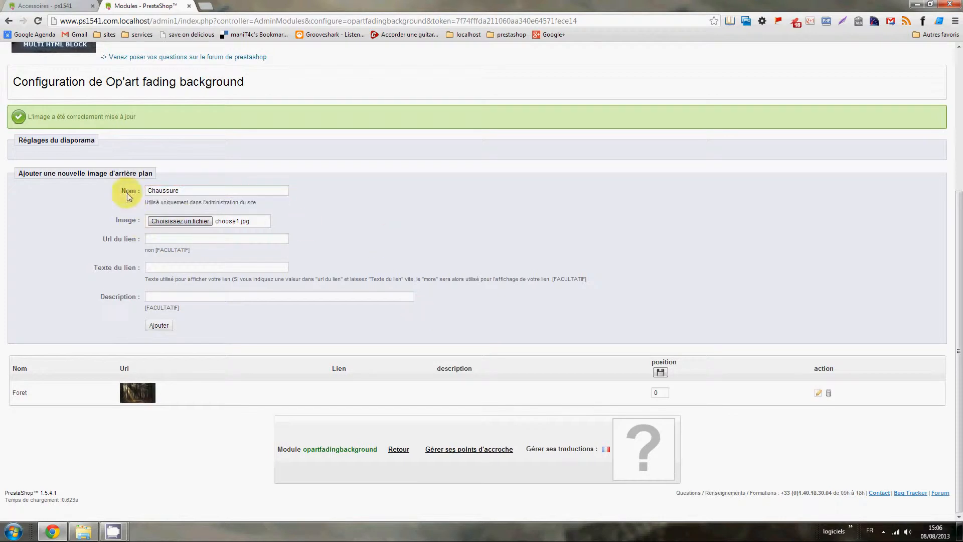
pyautogui.click(160, 326)
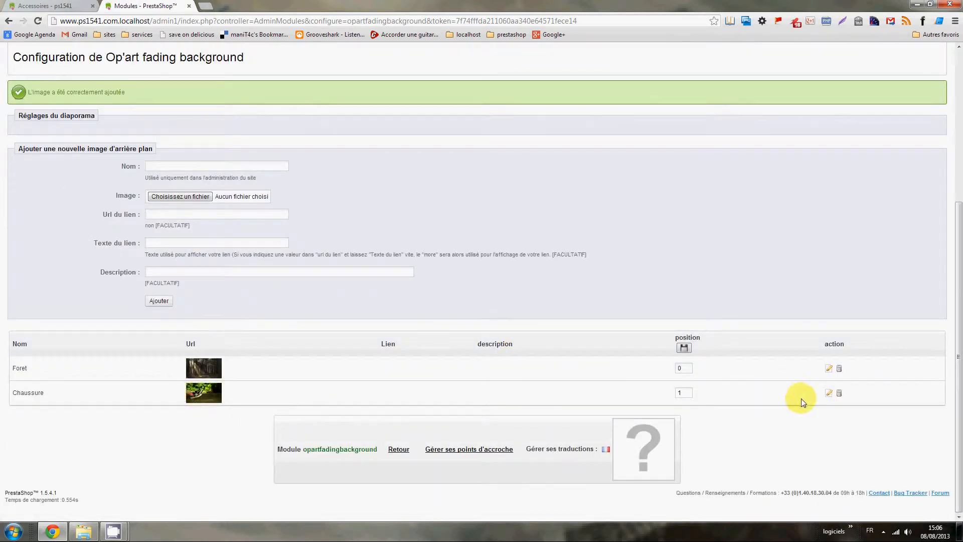
# Step: Review the background image list, watch the backgrounds on the shop's Accessoires page, and return to the module configuration
pyautogui.scroll(3, 221, 441)
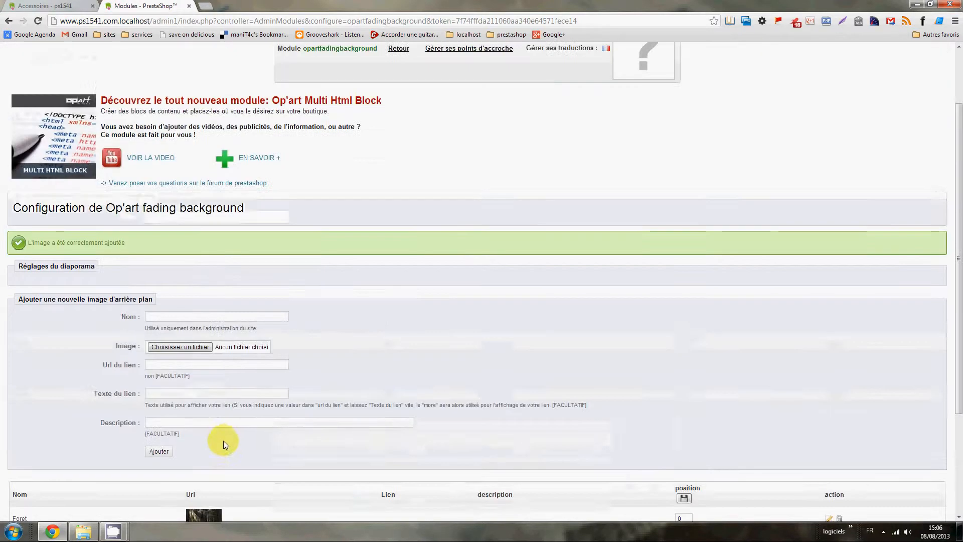
pyautogui.scroll(-2, 210, 477)
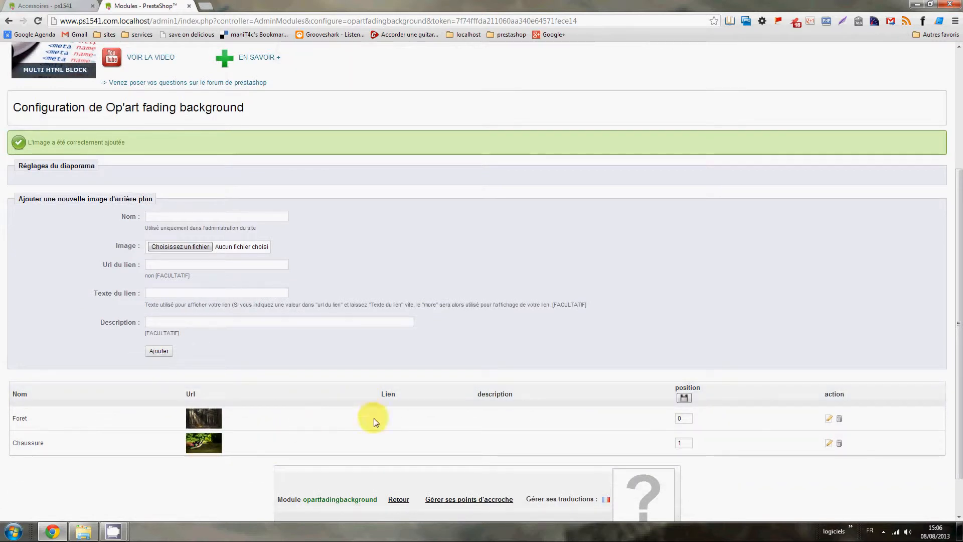
pyautogui.scroll(2, 387, 376)
pyautogui.scroll(-2, 386, 379)
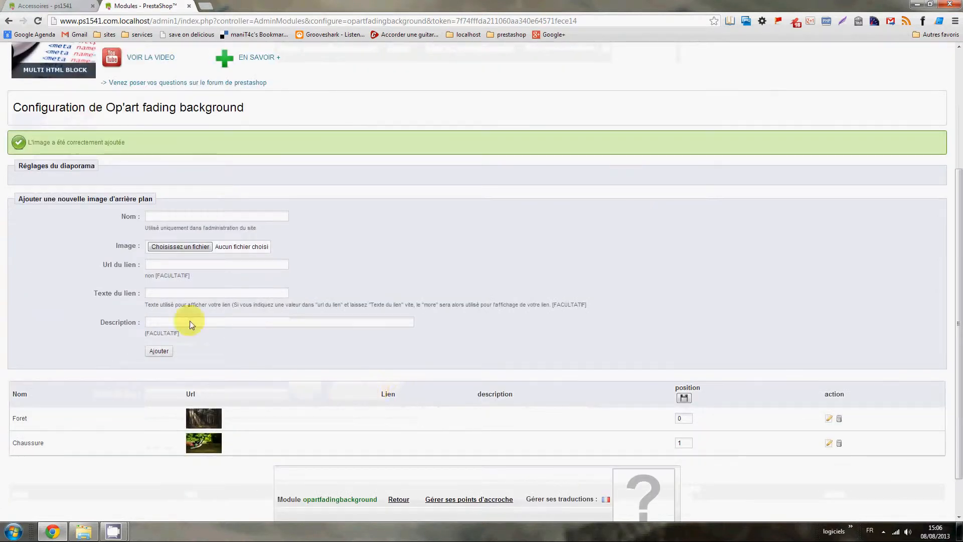
pyautogui.scroll(1, 286, 371)
pyautogui.click(62, 6)
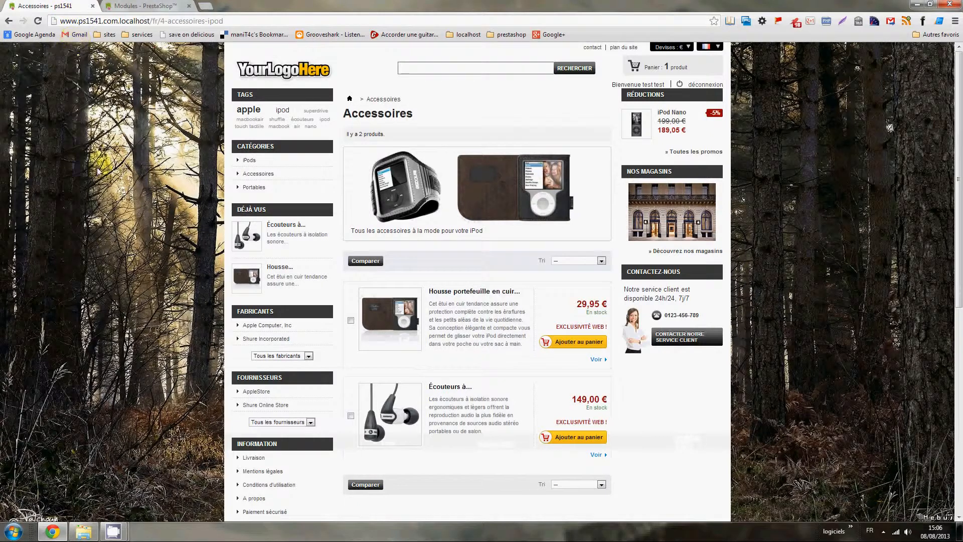
pyautogui.click(134, 319)
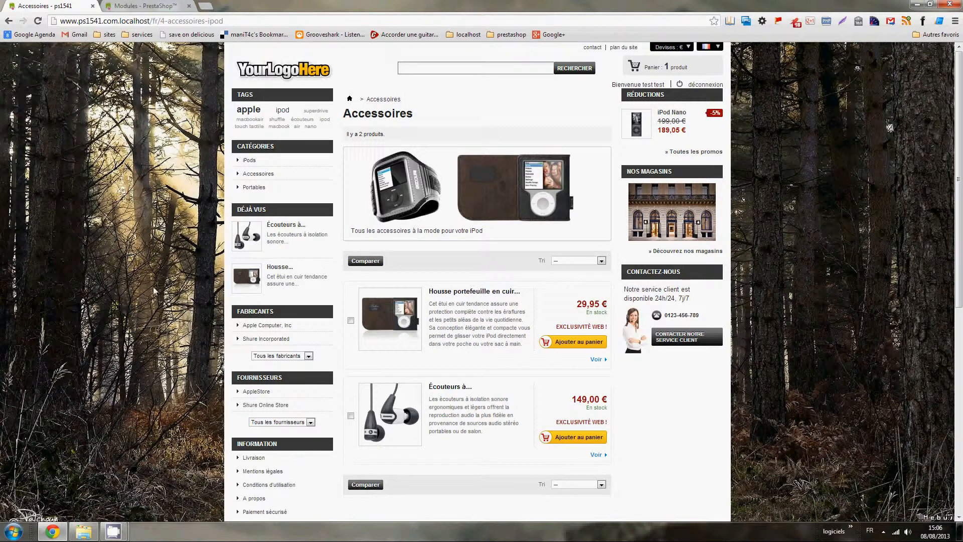
pyautogui.click(146, 303)
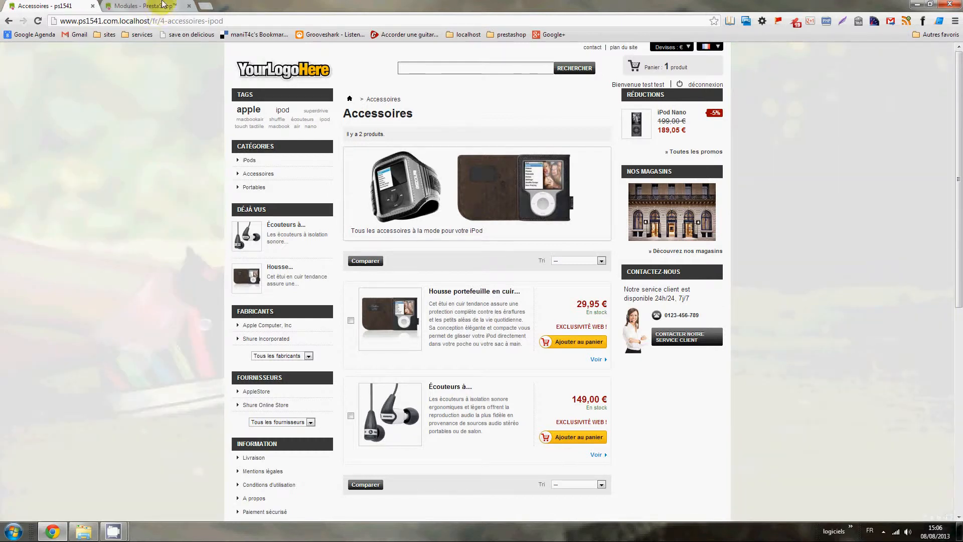
pyautogui.click(162, 5)
# Step: Set the position of the Foret image to 1 and of the Chaussure image to 0, and save the order
pyautogui.scroll(-2, 542, 328)
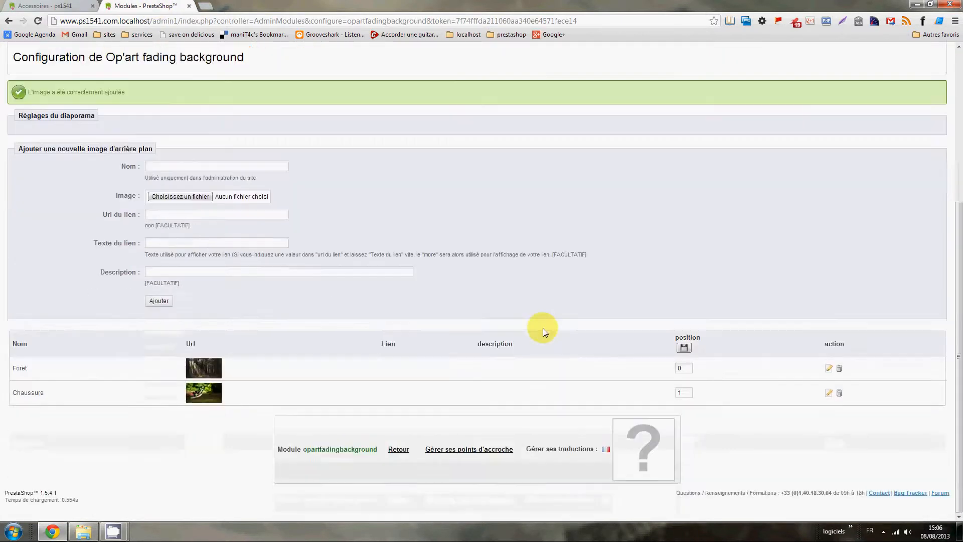
pyautogui.doubleClick(683, 393)
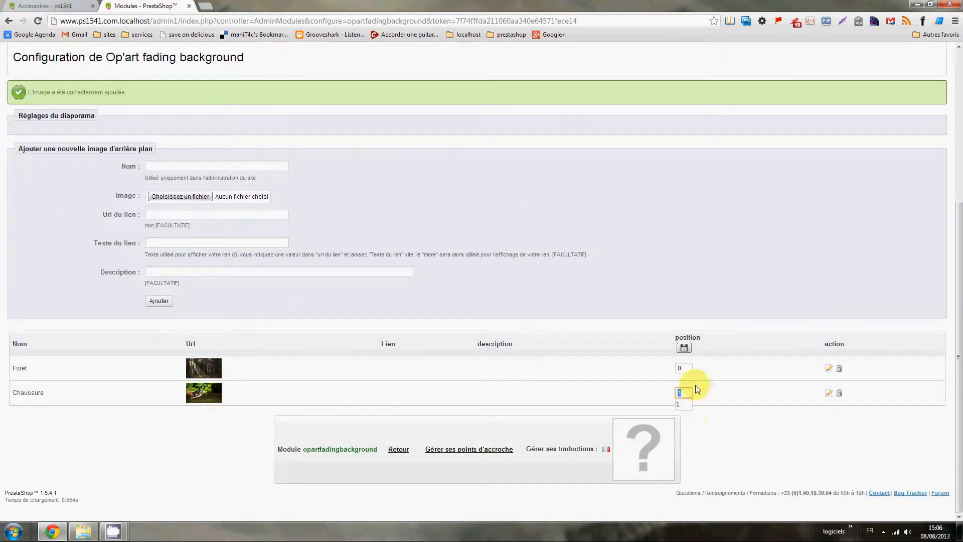
pyautogui.click(678, 368)
pyautogui.write('1')
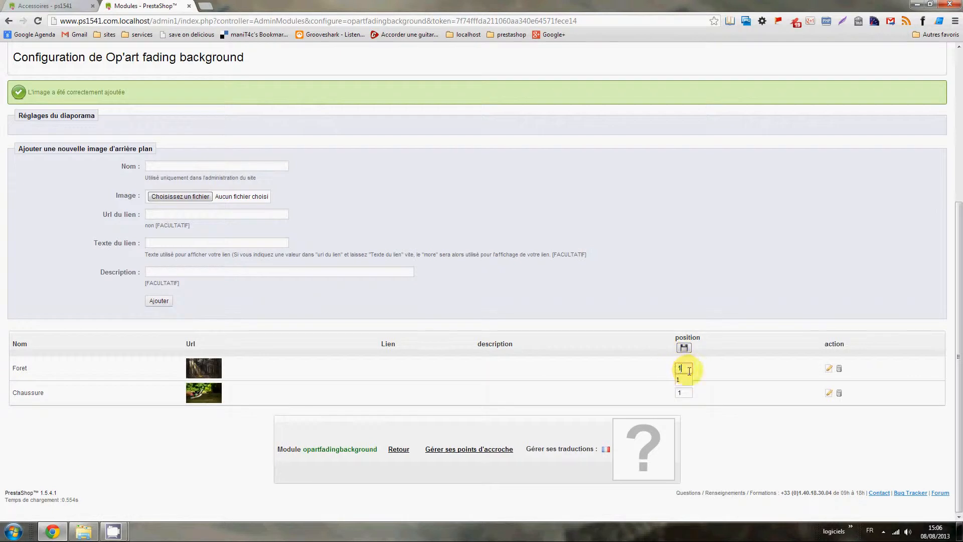
pyautogui.doubleClick(682, 392)
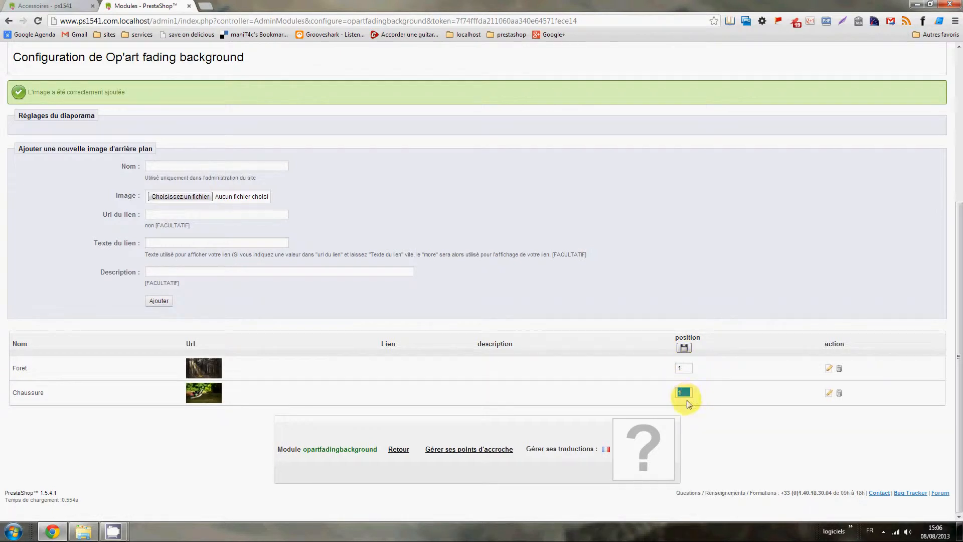
pyautogui.write('0')
pyautogui.click(684, 348)
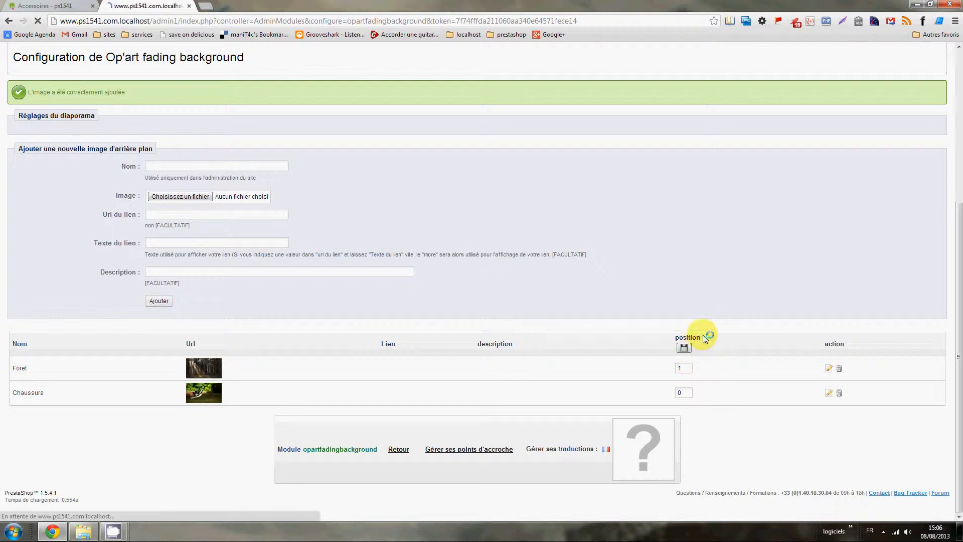
# Step: Check the reordered list and the background on the shop's Accessoires page, and return to the module configuration
pyautogui.scroll(-5, 700, 339)
pyautogui.click(68, 5)
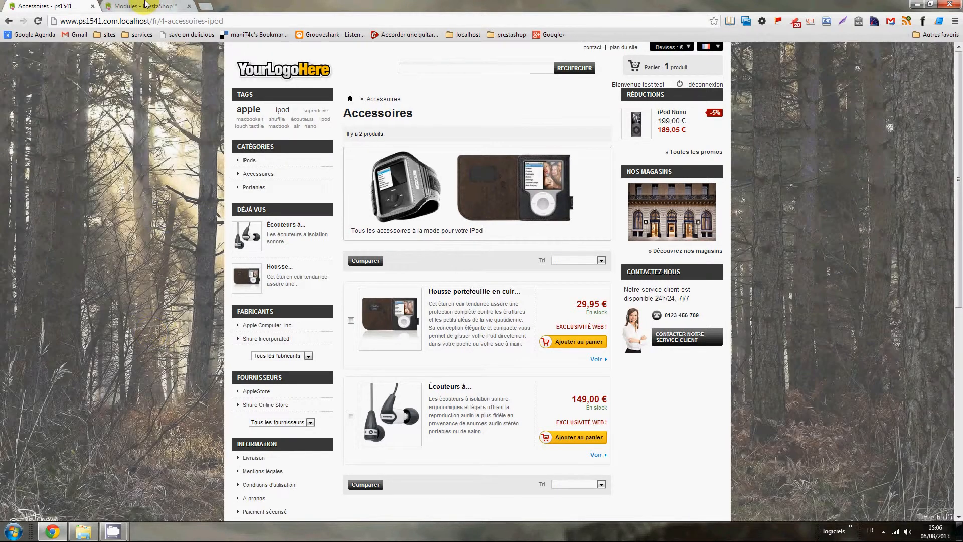
pyautogui.click(146, 6)
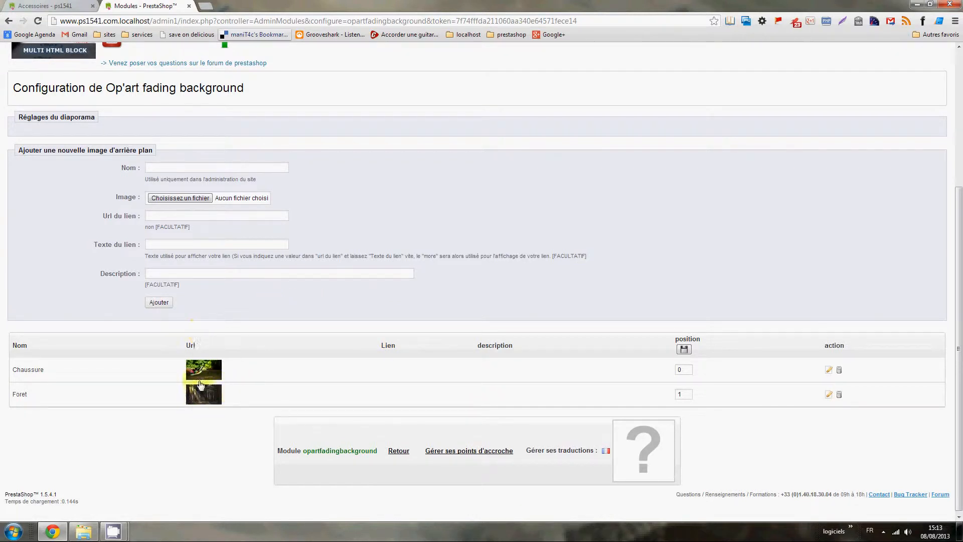
pyautogui.click(191, 200)
pyautogui.click(574, 44)
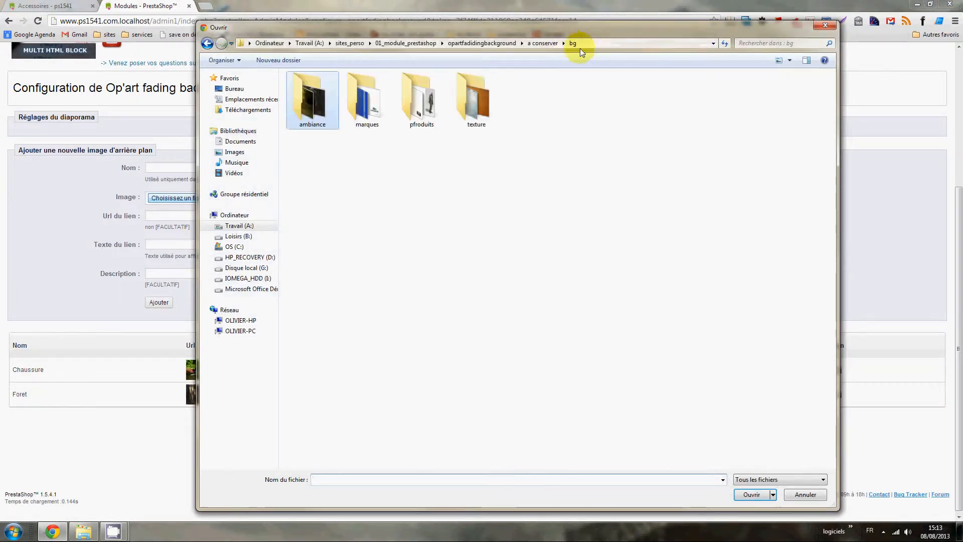
pyautogui.doubleClick(477, 121)
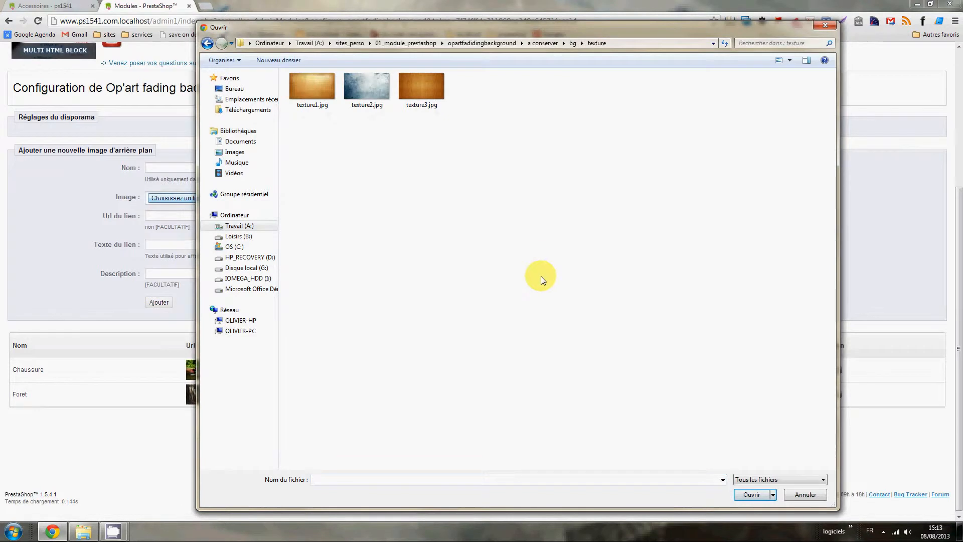
pyautogui.click(308, 98)
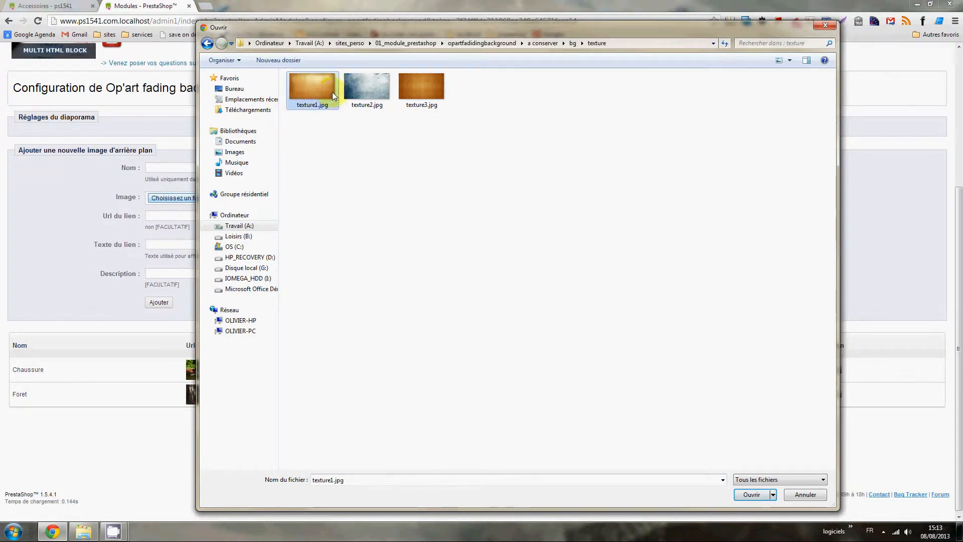
pyautogui.click(804, 494)
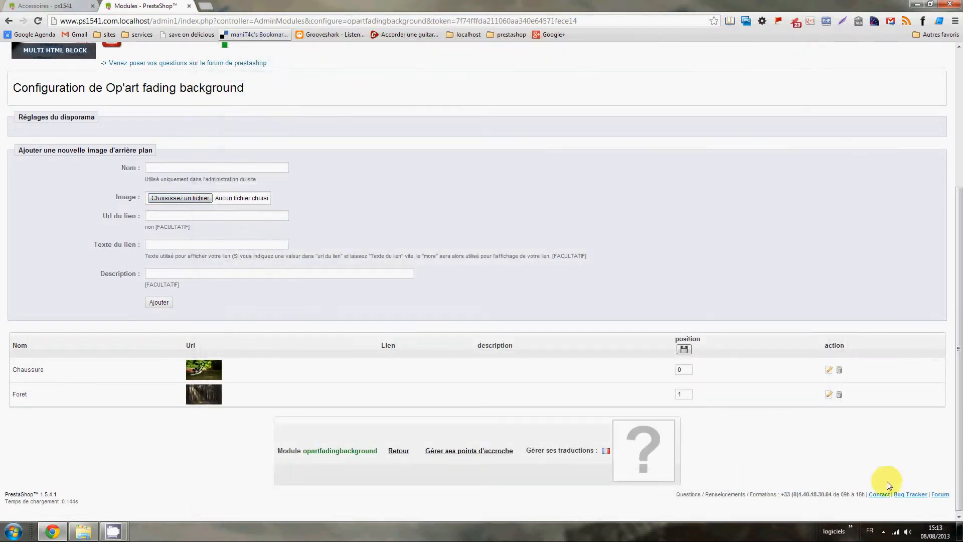
# Step: Delete the Chaussure and Foret background images from the list, accepting each deletion
pyautogui.click(839, 395)
pyautogui.click(498, 284)
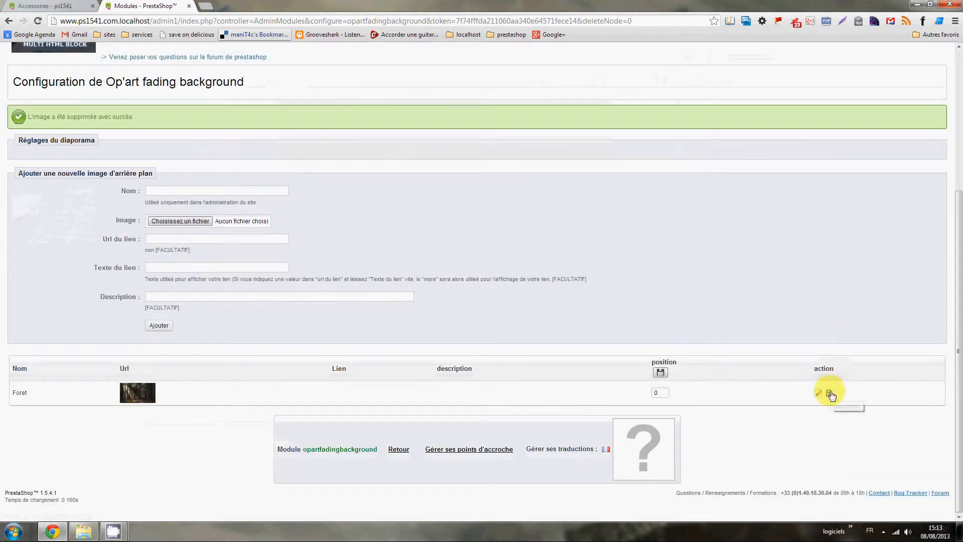
pyautogui.click(829, 393)
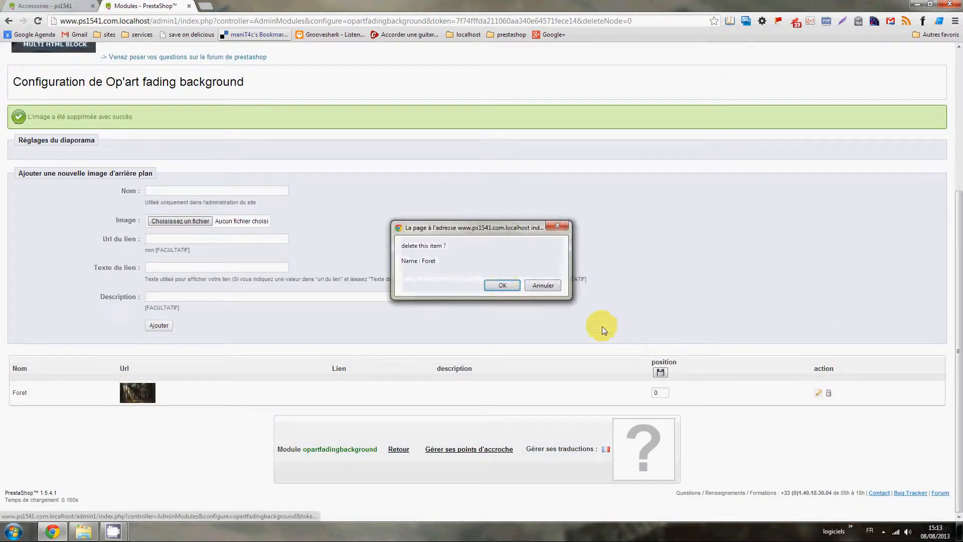
pyautogui.click(503, 284)
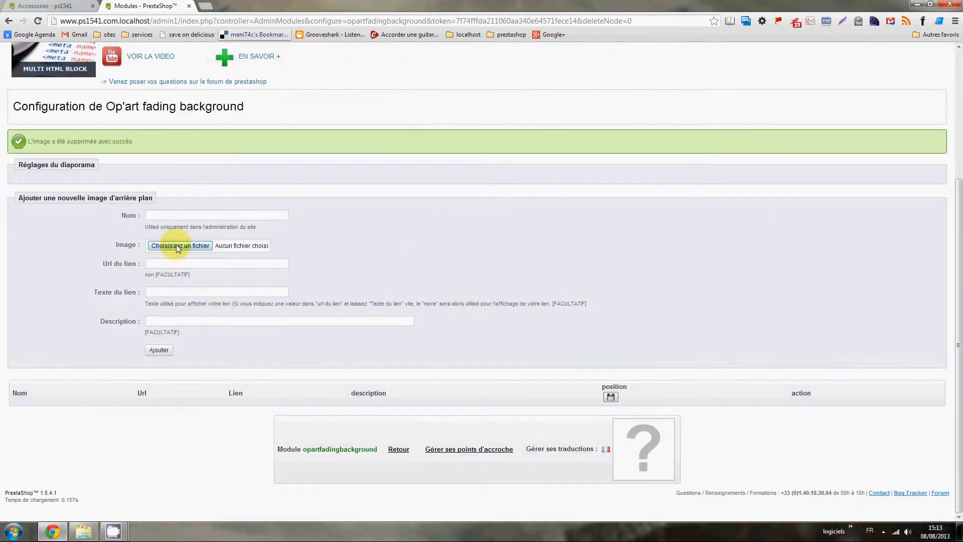
# Step: Add a new background image named Texture using texture1.jpg from the bg/texture folder
pyautogui.click(179, 245)
pyautogui.click(544, 43)
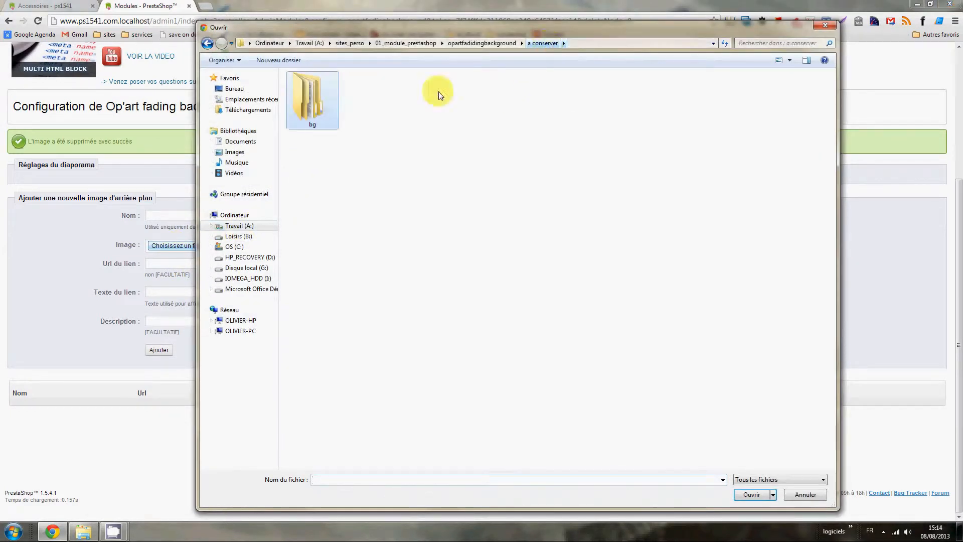
pyautogui.doubleClick(307, 98)
pyautogui.doubleClick(469, 95)
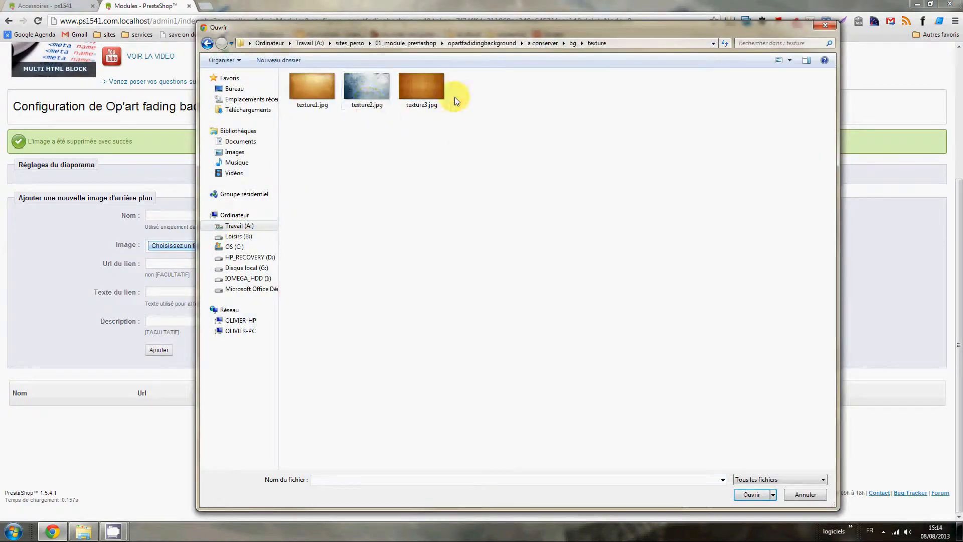
pyautogui.click(331, 92)
pyautogui.click(751, 495)
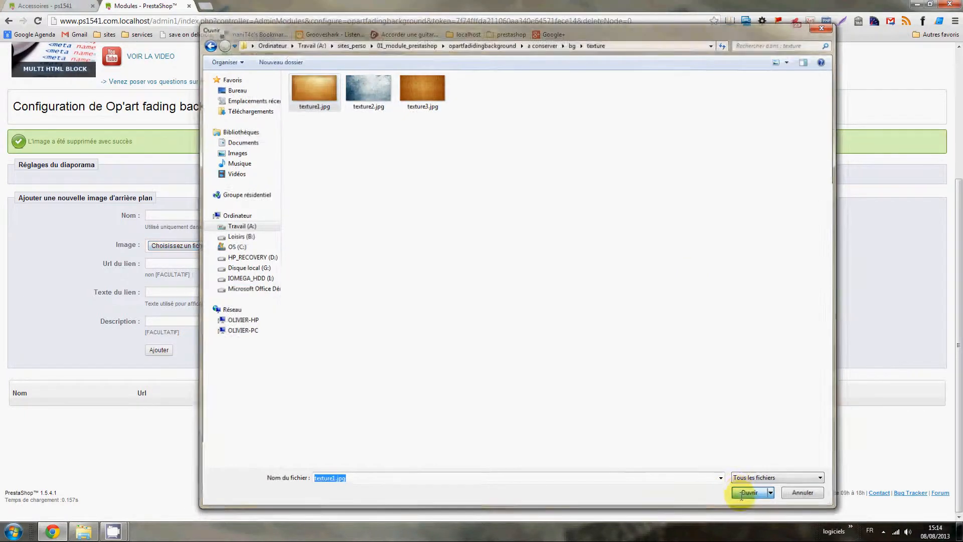
pyautogui.click(237, 217)
pyautogui.write('Texture')
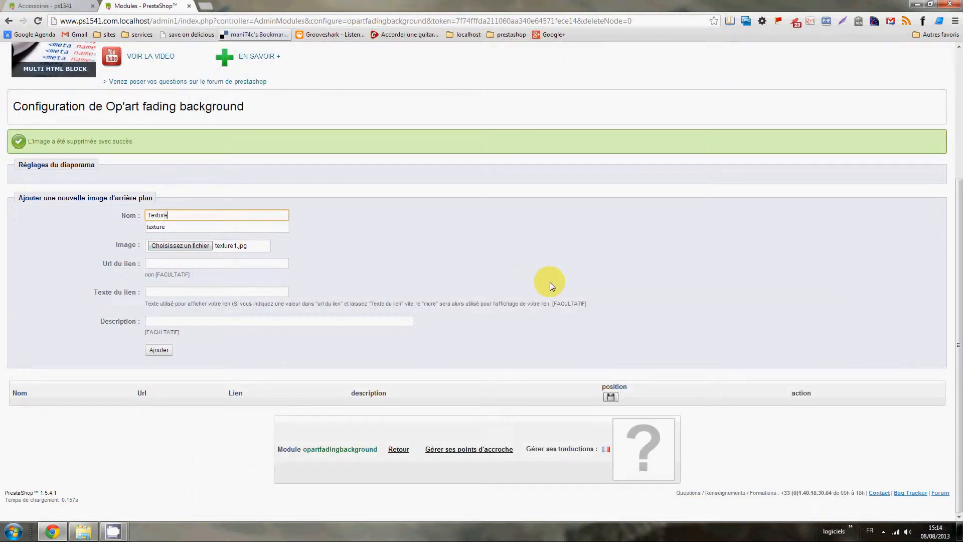
pyautogui.click(550, 282)
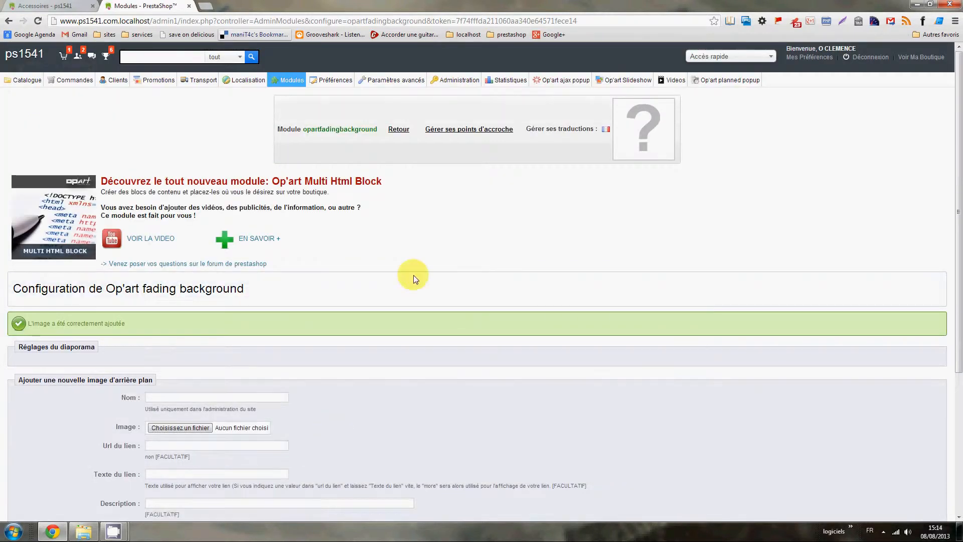
# Step: Reload the shop's Accessoires page, examine the new texture background along the page, and return to the module configuration
pyautogui.scroll(-3, 414, 276)
pyautogui.click(56, 7)
pyautogui.press('F5')
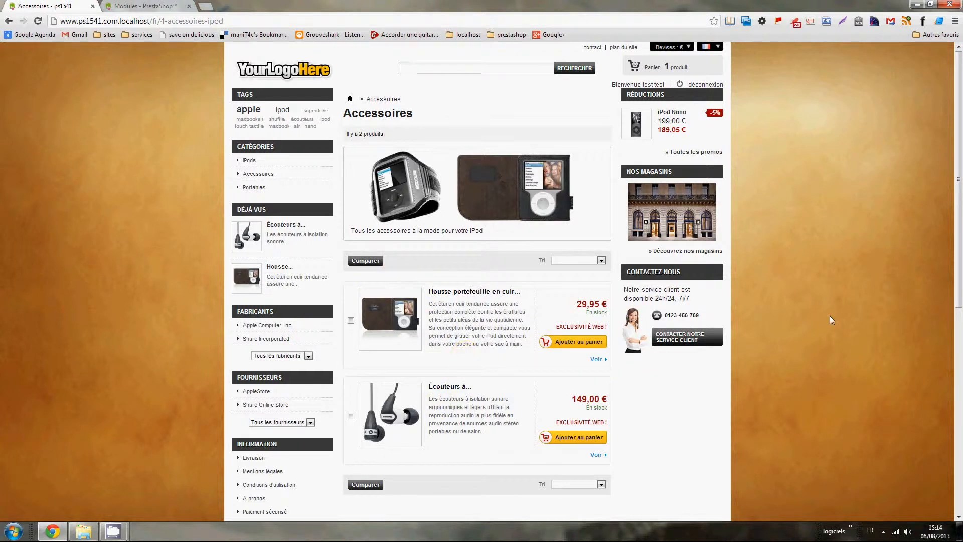
pyautogui.scroll(-3, 195, 339)
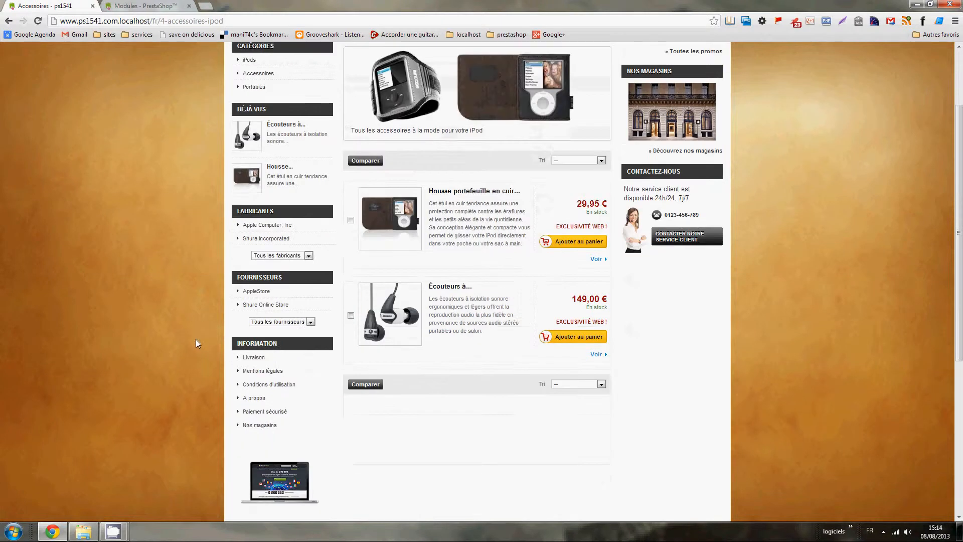
pyautogui.scroll(3, 197, 342)
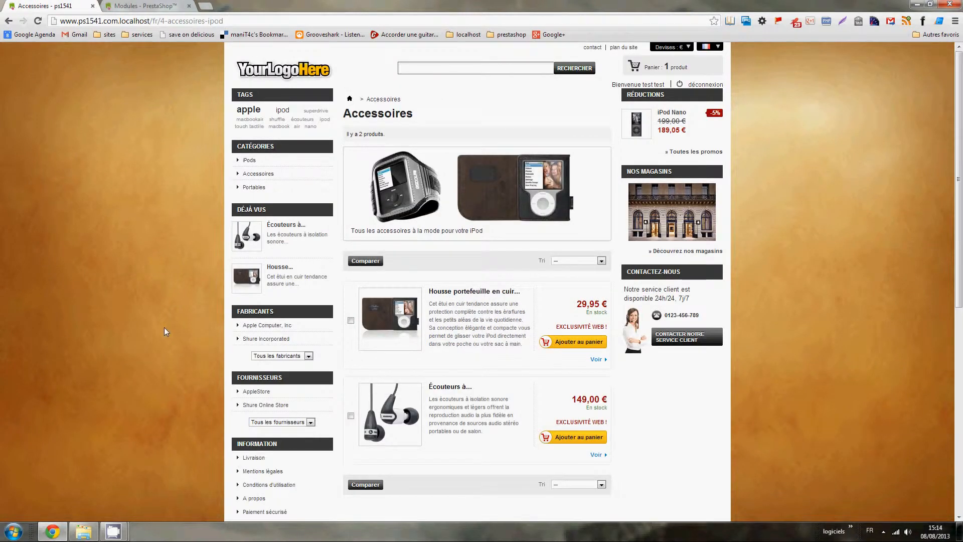
pyautogui.click(142, 6)
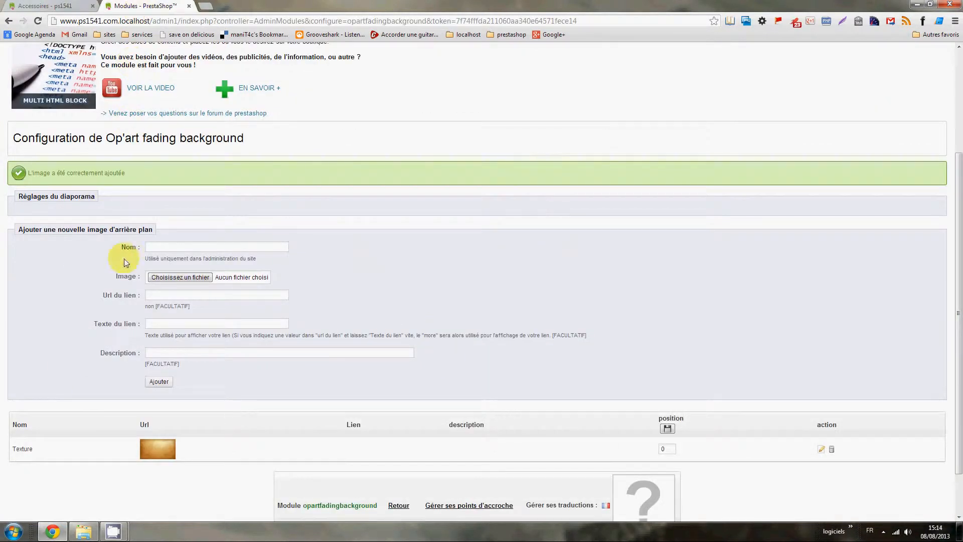
# Step: Try to add texture2.jpg as a new background image without giving it a name
pyautogui.click(191, 279)
pyautogui.click(361, 98)
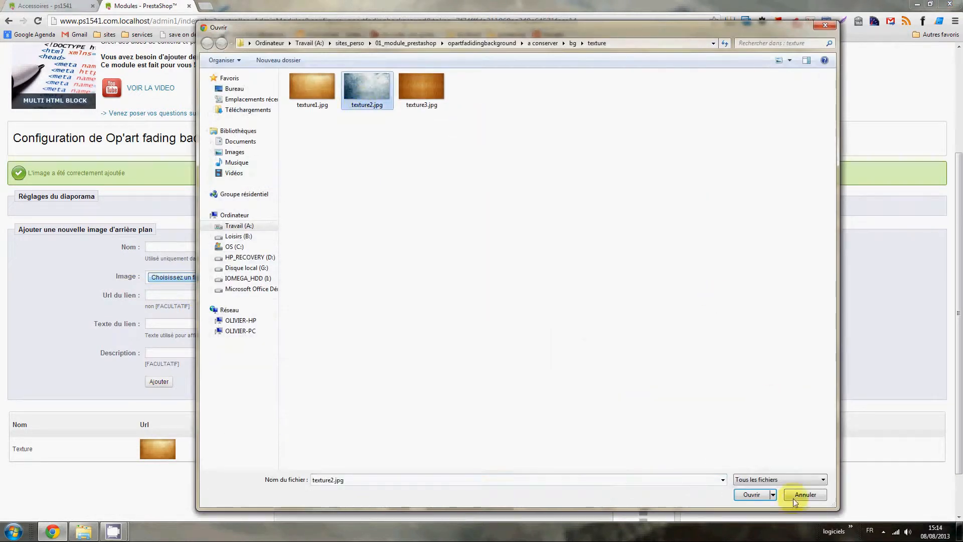
pyautogui.click(751, 494)
pyautogui.scroll(-2, 651, 374)
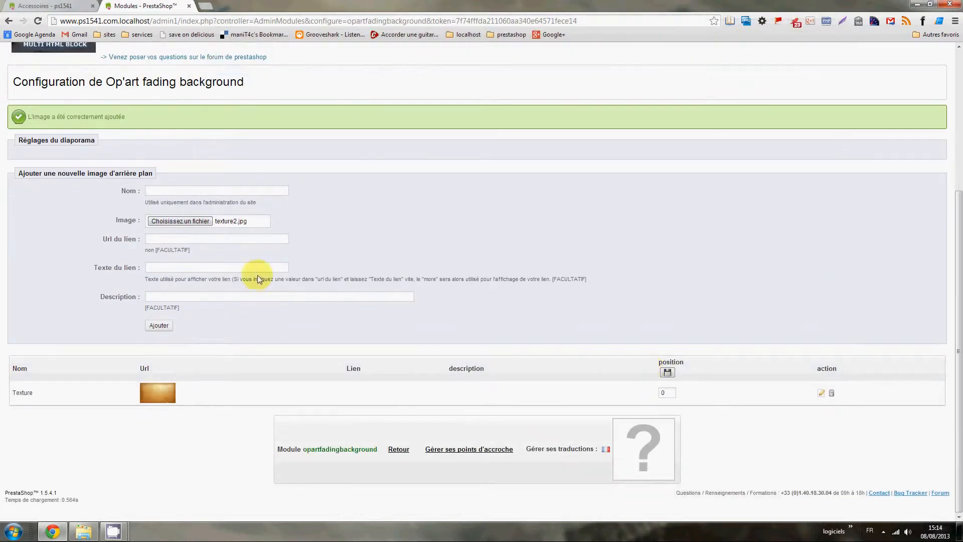
pyautogui.click(167, 324)
pyautogui.scroll(-3, 375, 315)
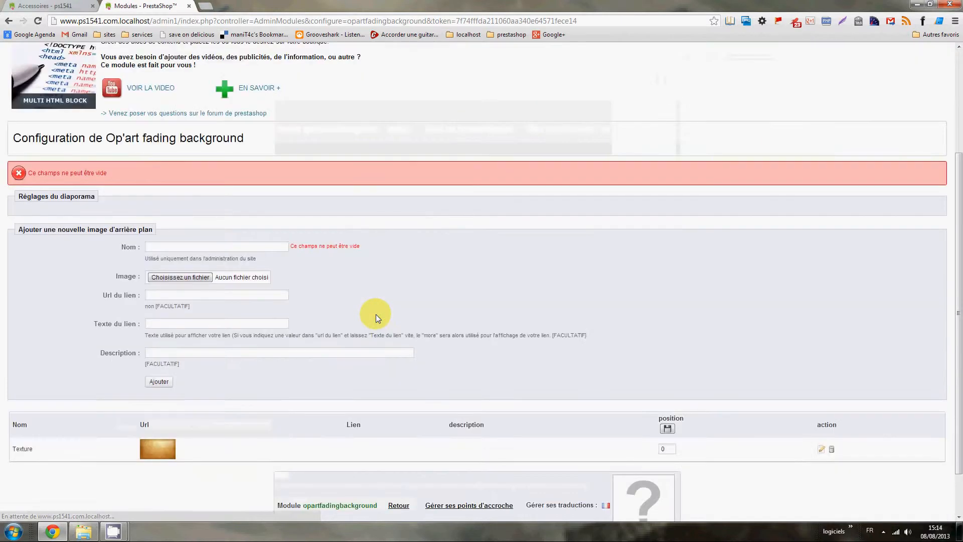
pyautogui.scroll(-1, 378, 317)
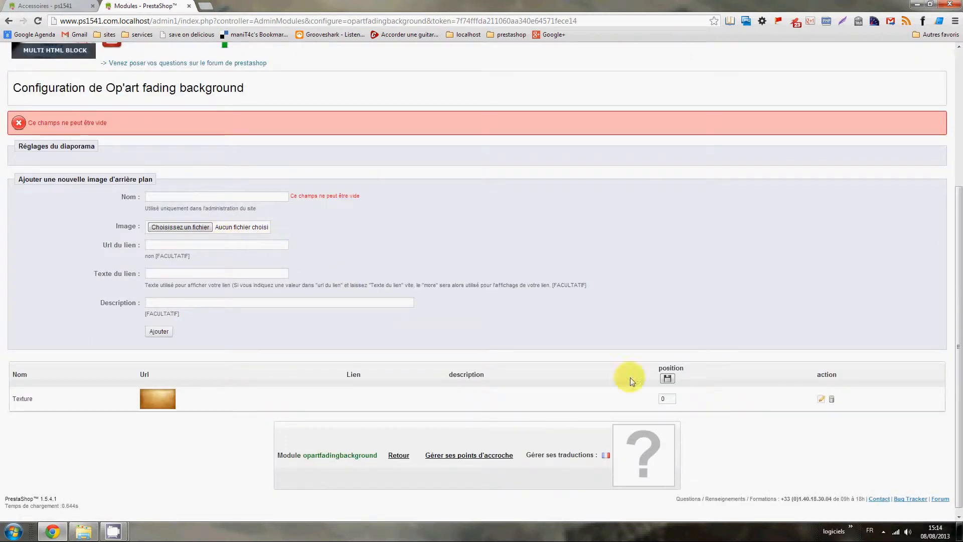
# Step: Edit the Texture background entry to use texture2.jpg as its image and save the modification
pyautogui.click(821, 399)
pyautogui.scroll(-3, 214, 423)
pyautogui.click(181, 247)
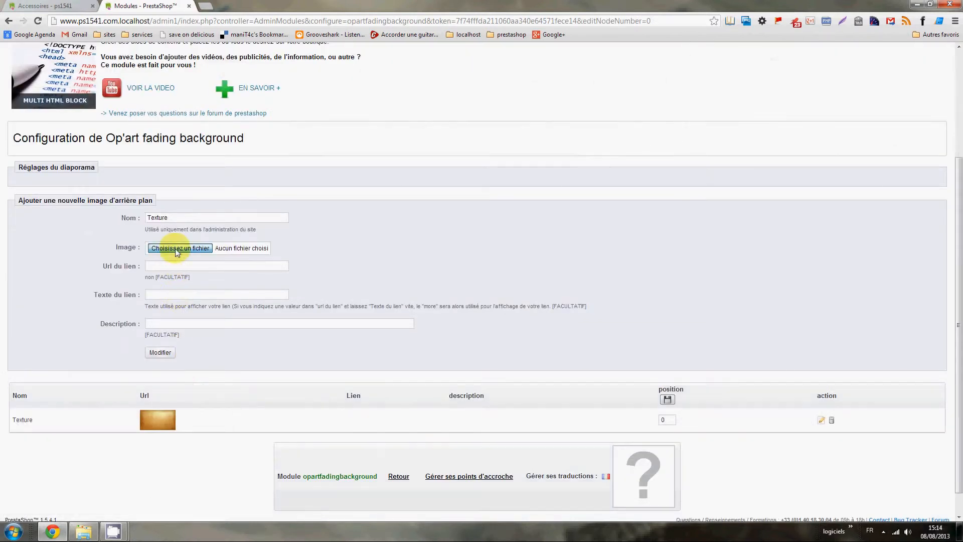
pyautogui.click(368, 85)
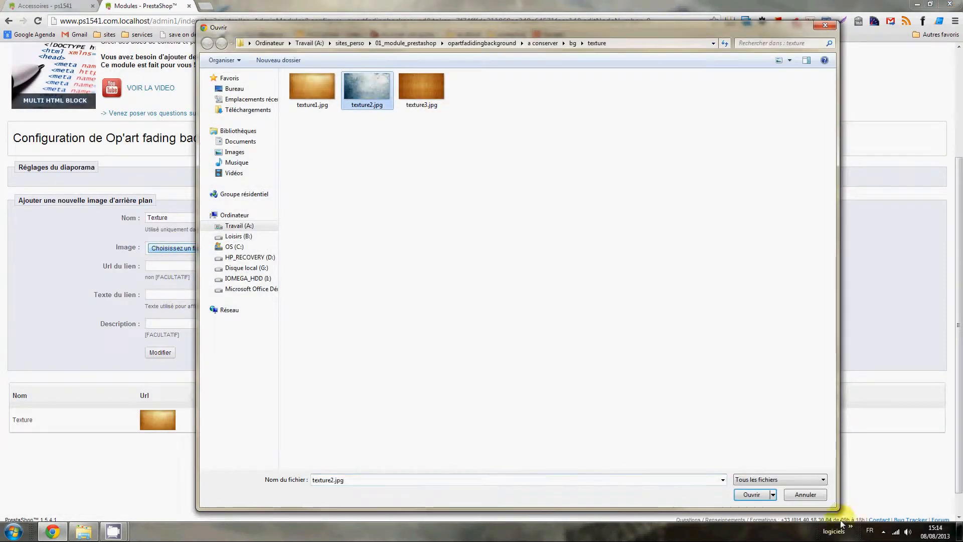
pyautogui.click(747, 495)
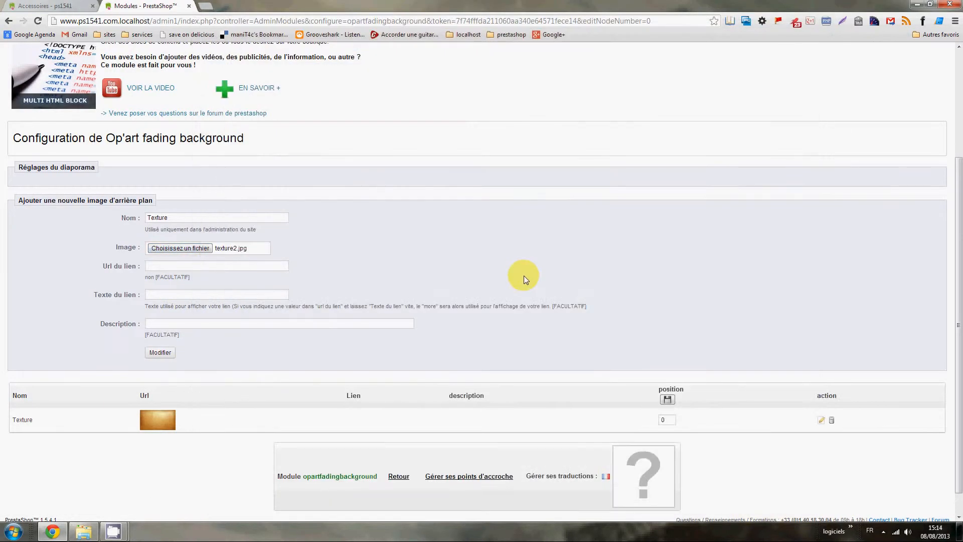
pyautogui.click(151, 352)
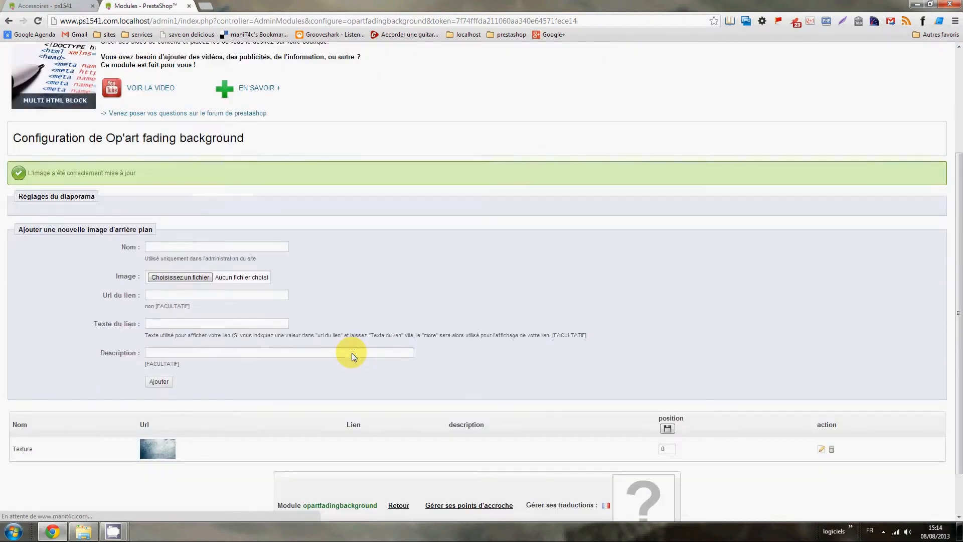
# Step: Reload the shop's Accessoires page, examine the texture2.jpg background along the page, and go back to the module configuration
pyautogui.click(28, 5)
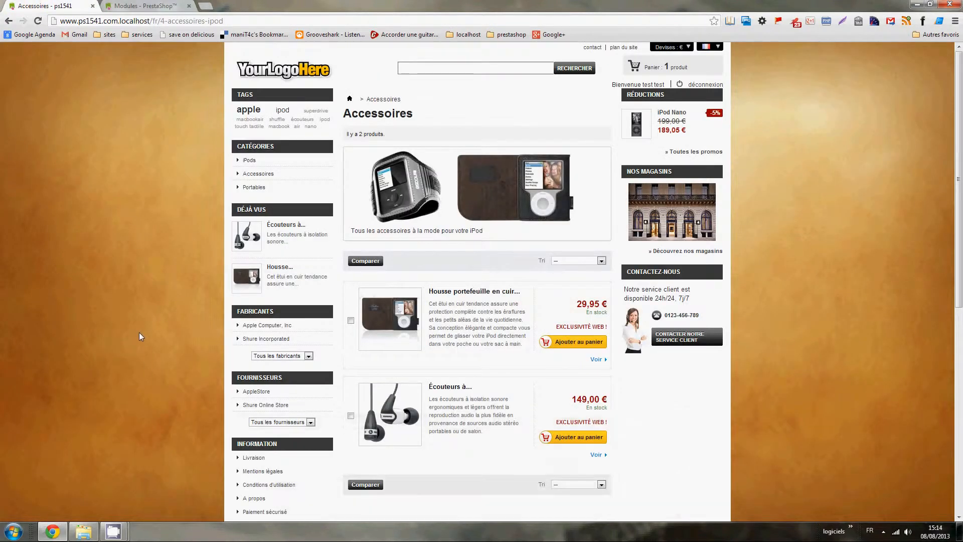
pyautogui.press('F5')
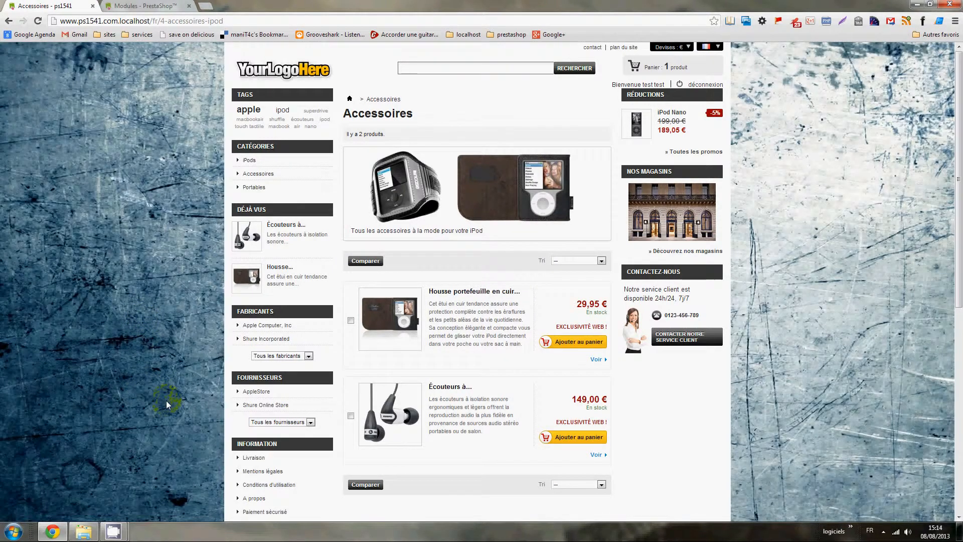
pyautogui.scroll(-3, 162, 402)
pyautogui.scroll(3, 231, 189)
pyautogui.click(173, 6)
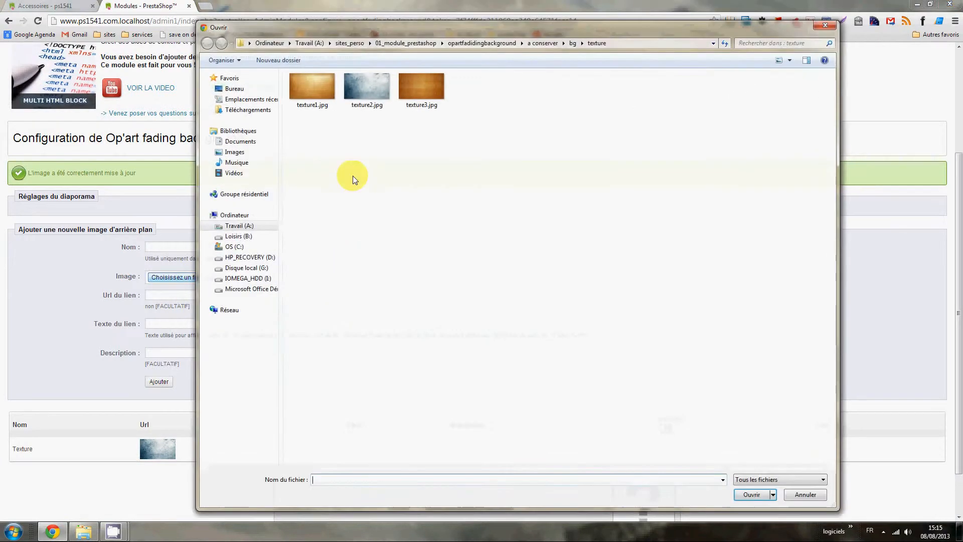
# Step: Replace the Texture entry's image file with texture3.jpg and save the modification
pyautogui.click(424, 93)
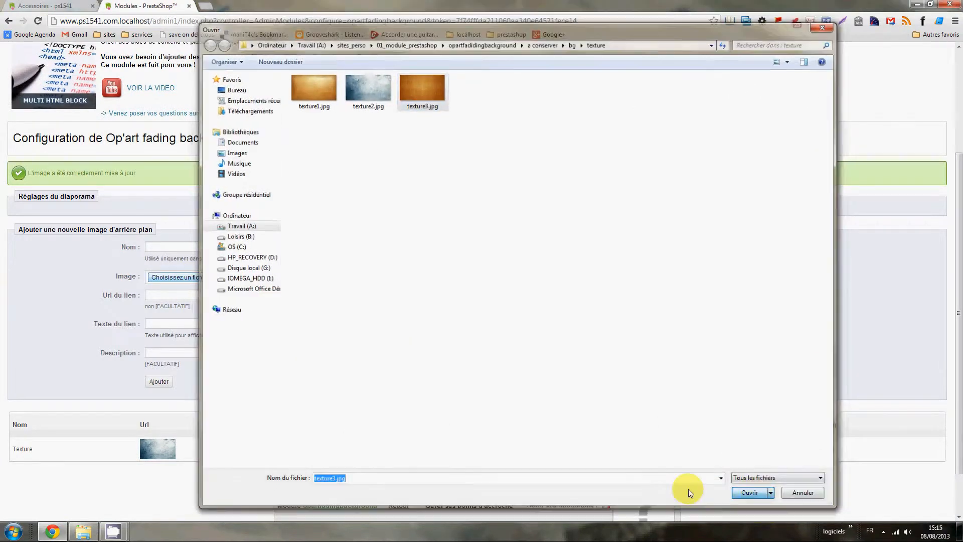
pyautogui.click(750, 493)
pyautogui.click(821, 451)
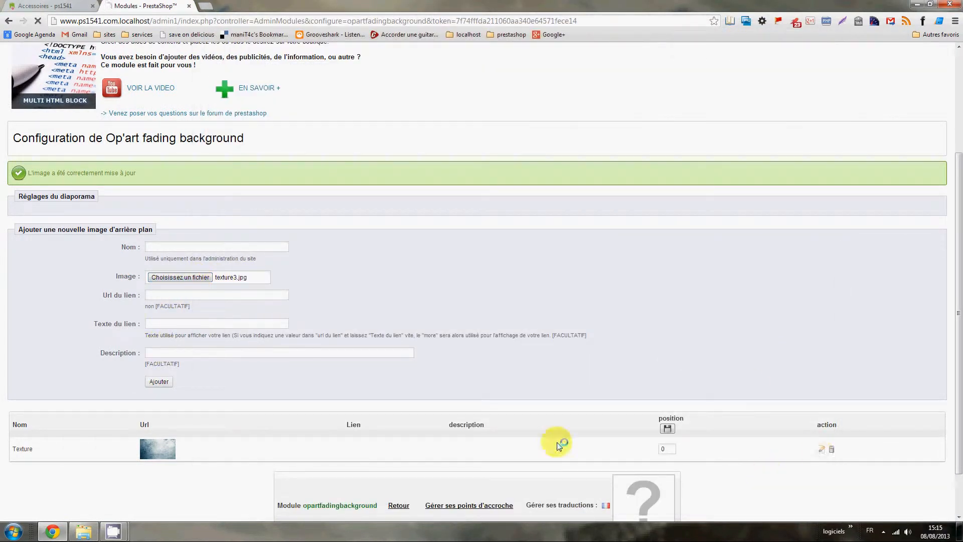
pyautogui.click(195, 399)
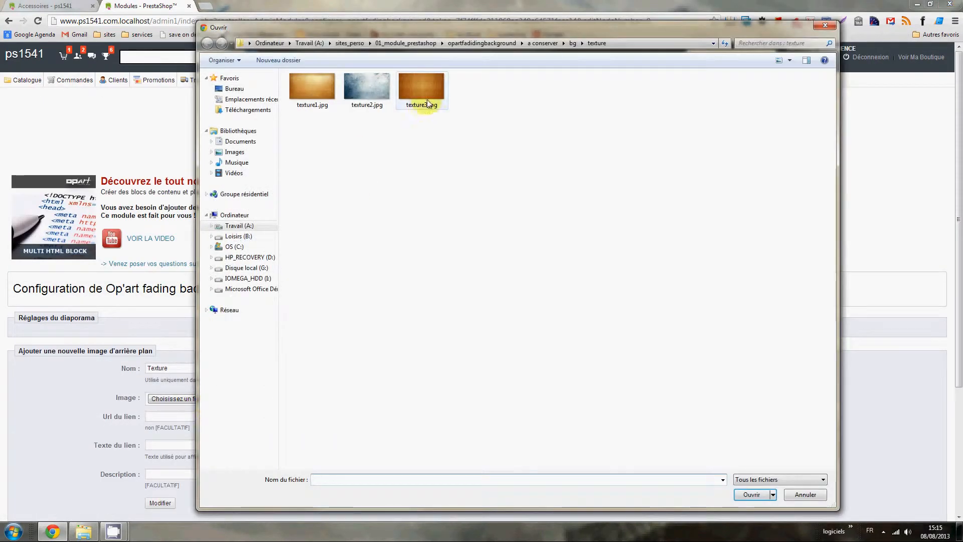
pyautogui.click(424, 93)
pyautogui.click(751, 494)
pyautogui.scroll(-2, 226, 425)
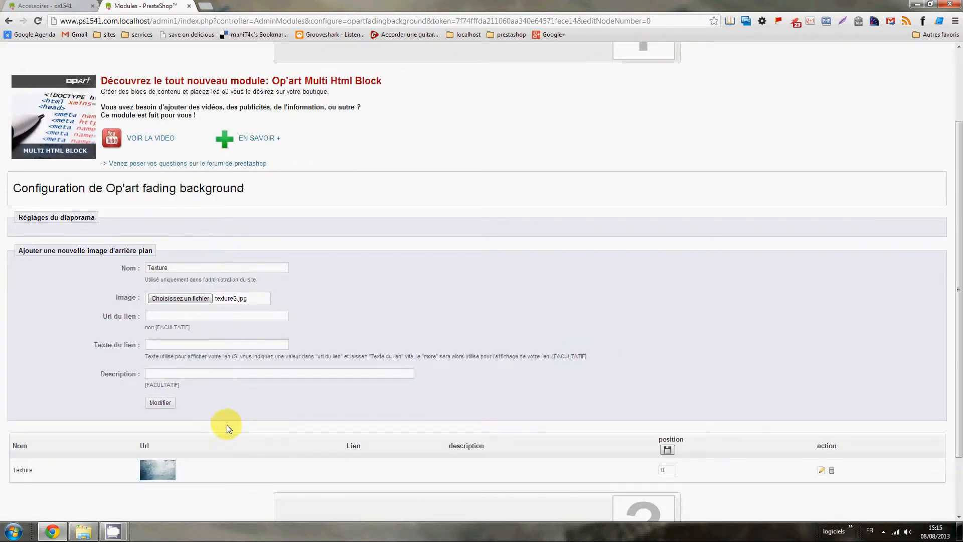
pyautogui.click(160, 402)
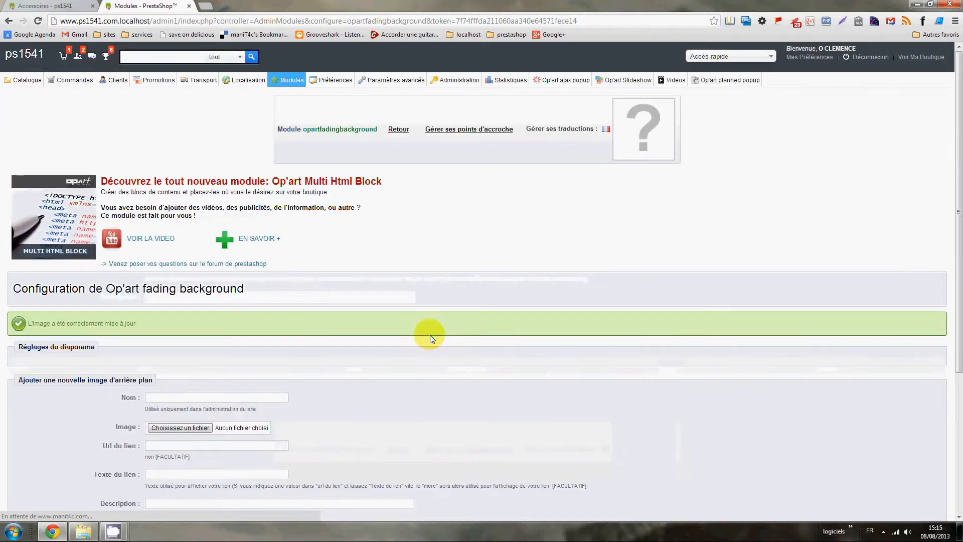
# Step: Check the updated background on the reloaded Accessoires page of the shop and return to the module configuration
pyautogui.scroll(-3, 430, 337)
pyautogui.click(71, 6)
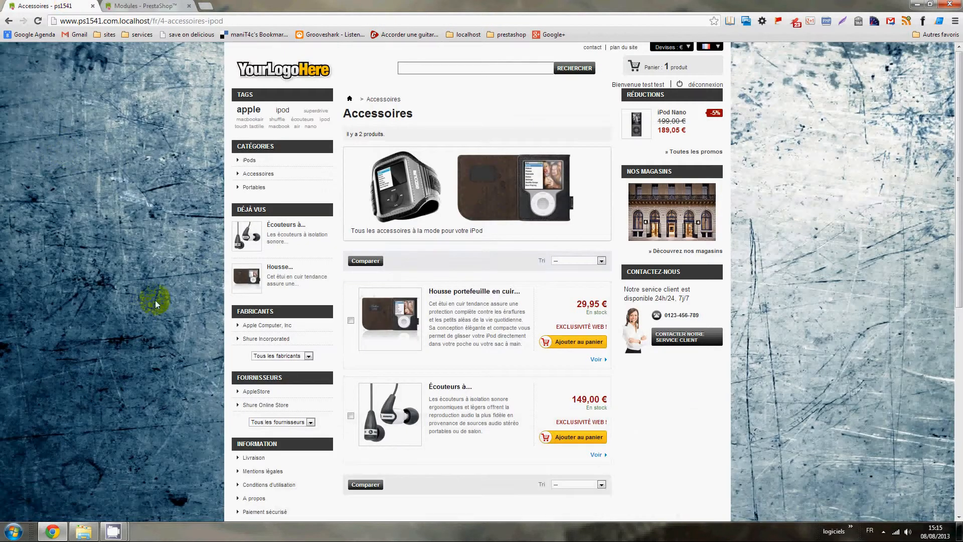
pyautogui.press('F5')
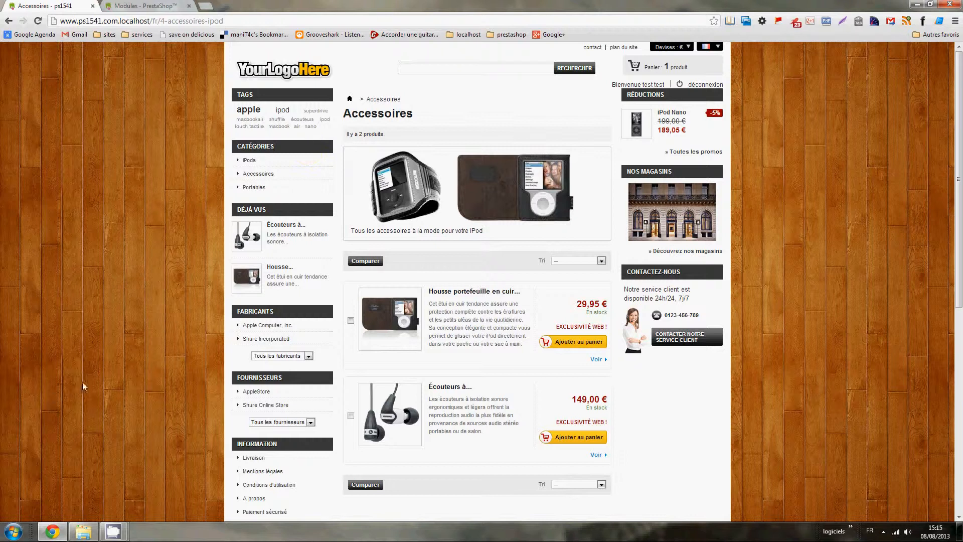
pyautogui.click(159, 5)
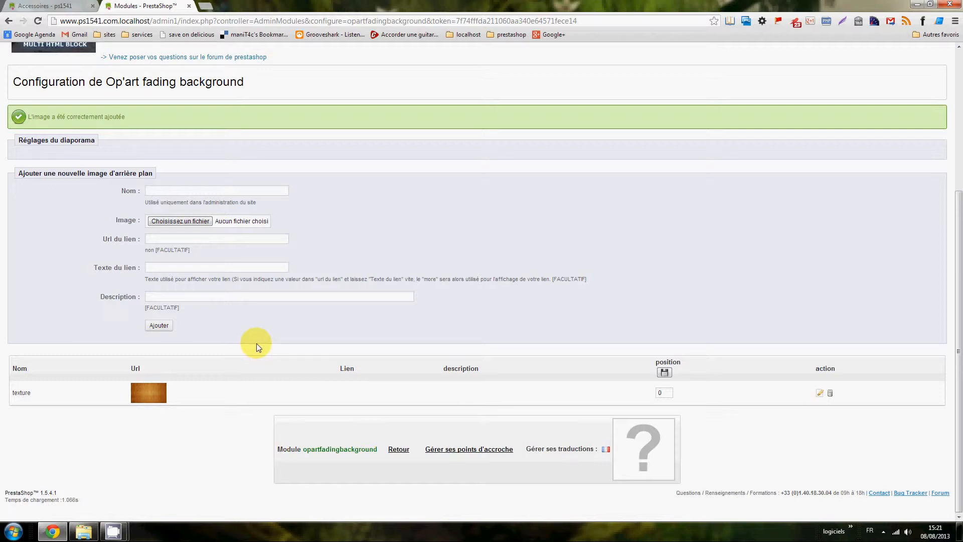
# Step: Delete the texture background image from the list, accepting the deletion
pyautogui.click(830, 394)
pyautogui.click(490, 285)
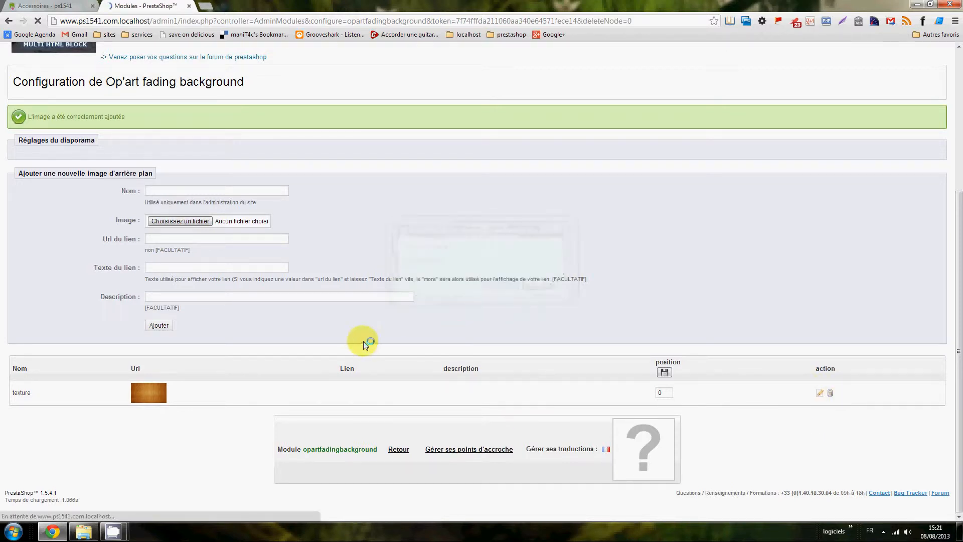
pyautogui.scroll(-3, 363, 342)
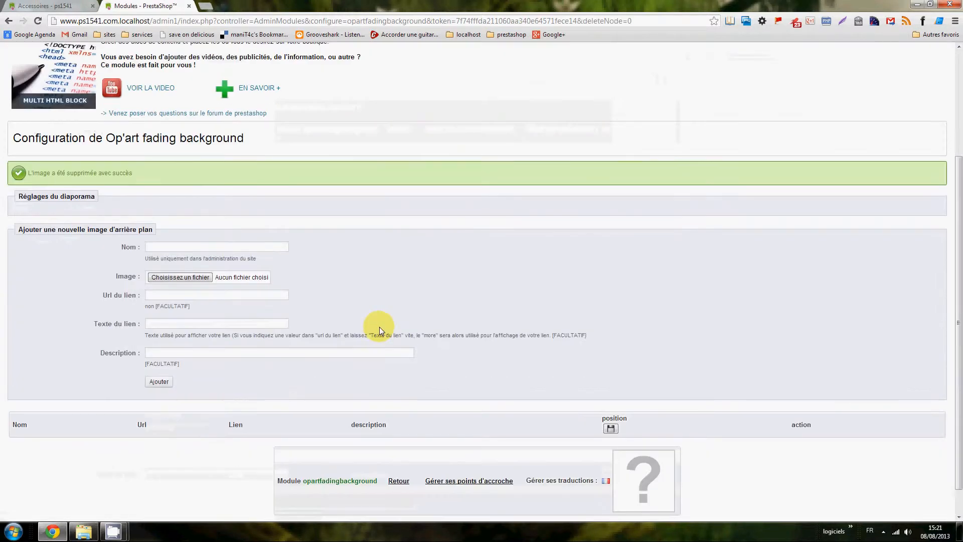
# Step: Add a new background image named Adidas using adidas.jpg from the bg/marques folder
pyautogui.click(191, 279)
pyautogui.click(559, 43)
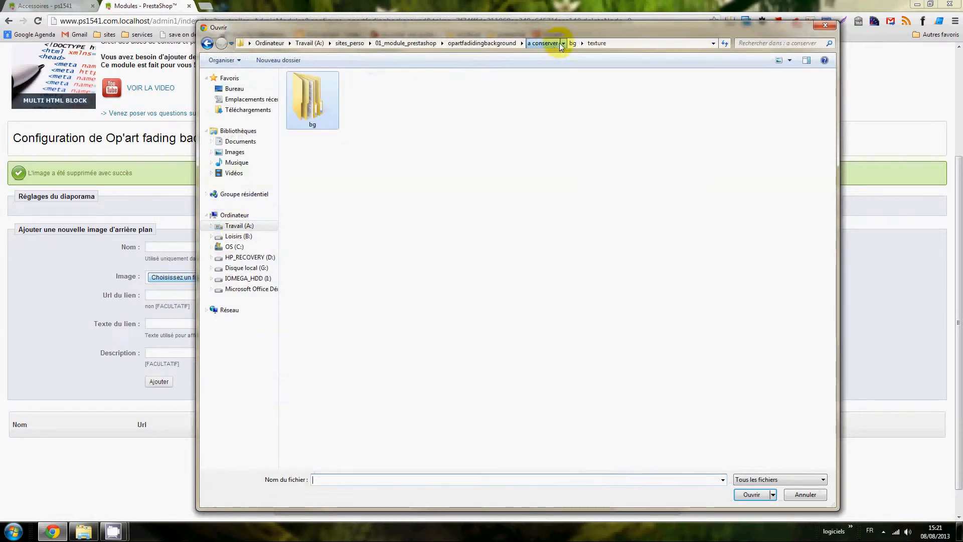
pyautogui.doubleClick(313, 100)
pyautogui.doubleClick(353, 100)
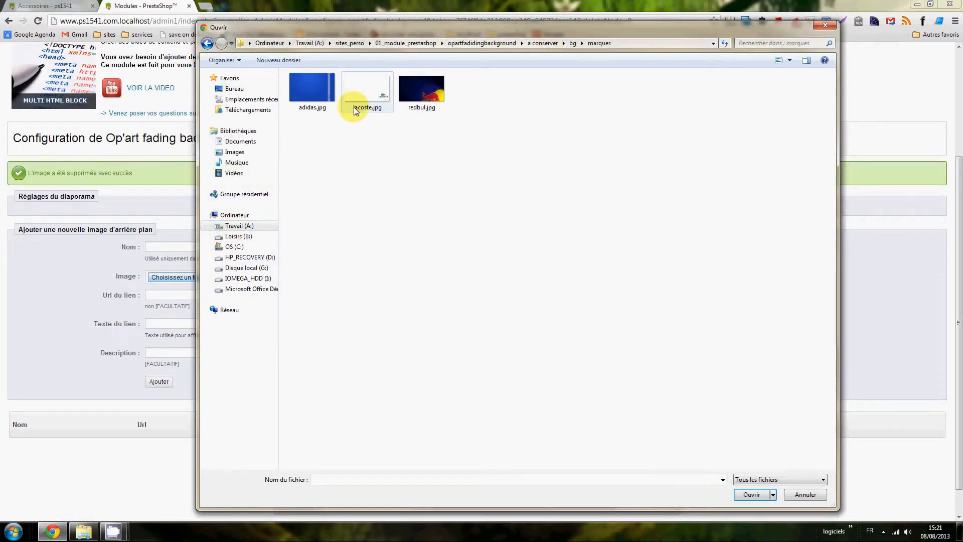
pyautogui.click(312, 83)
pyautogui.click(750, 495)
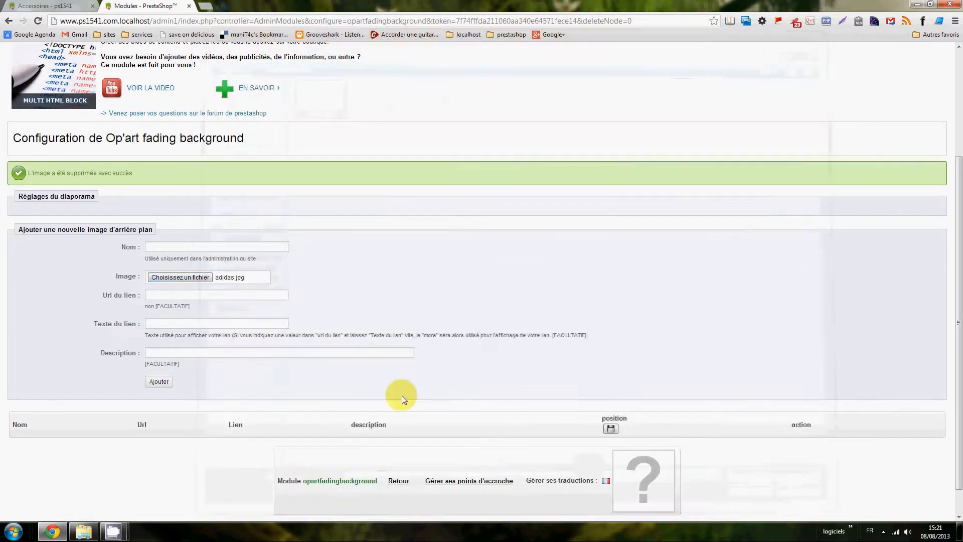
pyautogui.click(193, 247)
pyautogui.write('Adidas')
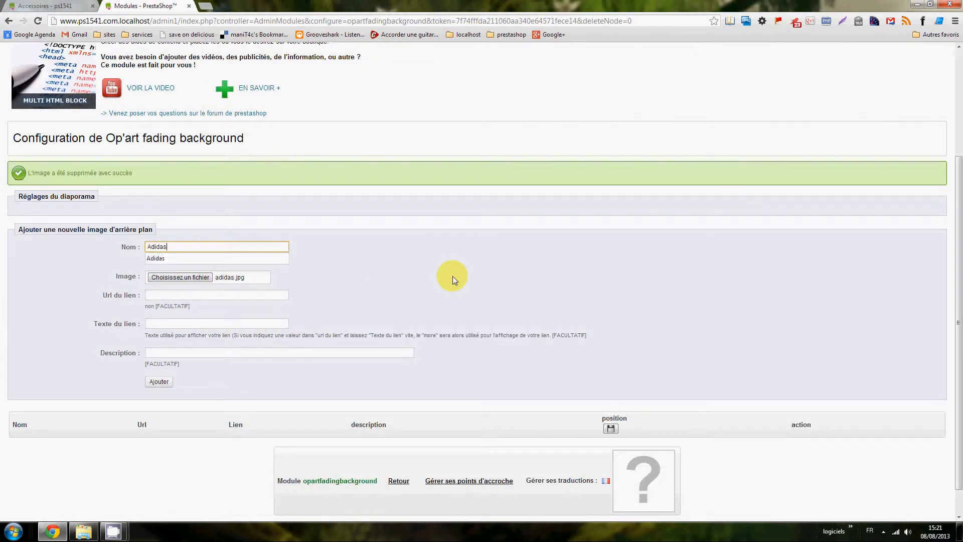
pyautogui.click(163, 382)
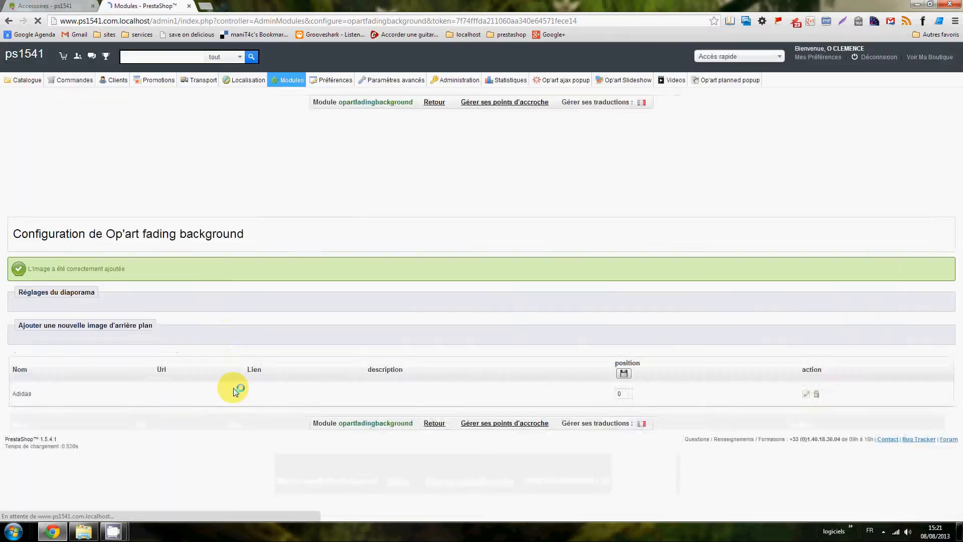
# Step: Check the Adidas background on the reloaded Accessoires page of the shop and return to the module configuration
pyautogui.scroll(-3, 301, 377)
pyautogui.click(21, 5)
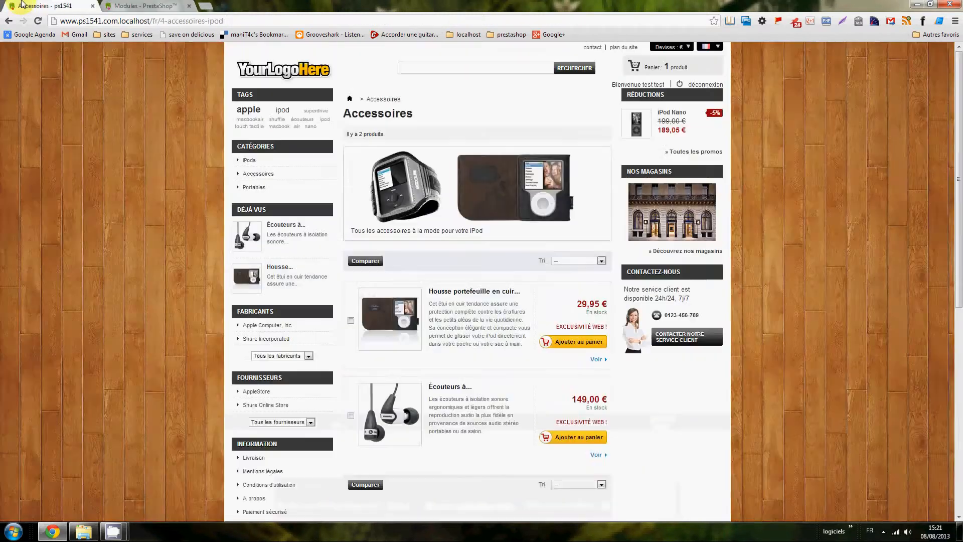
pyautogui.press('F5')
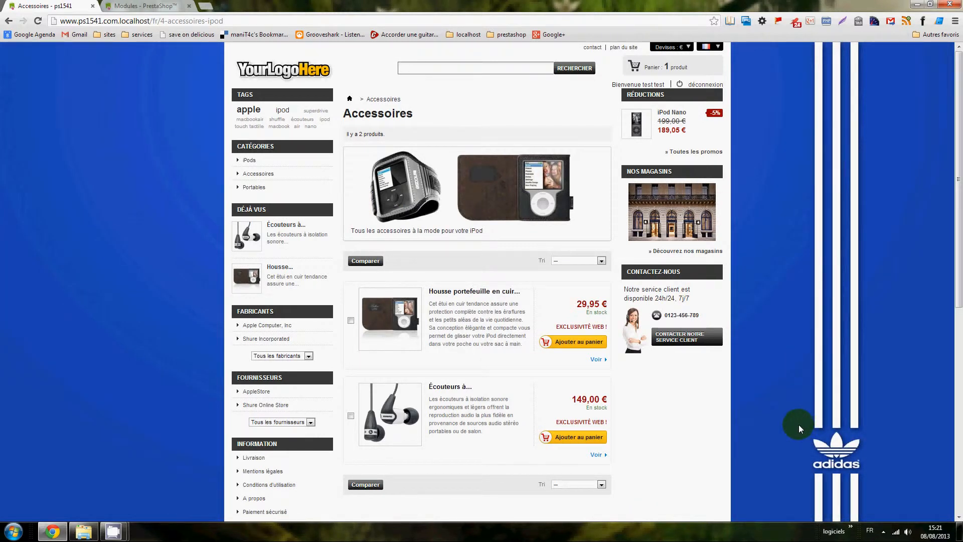
pyautogui.click(143, 6)
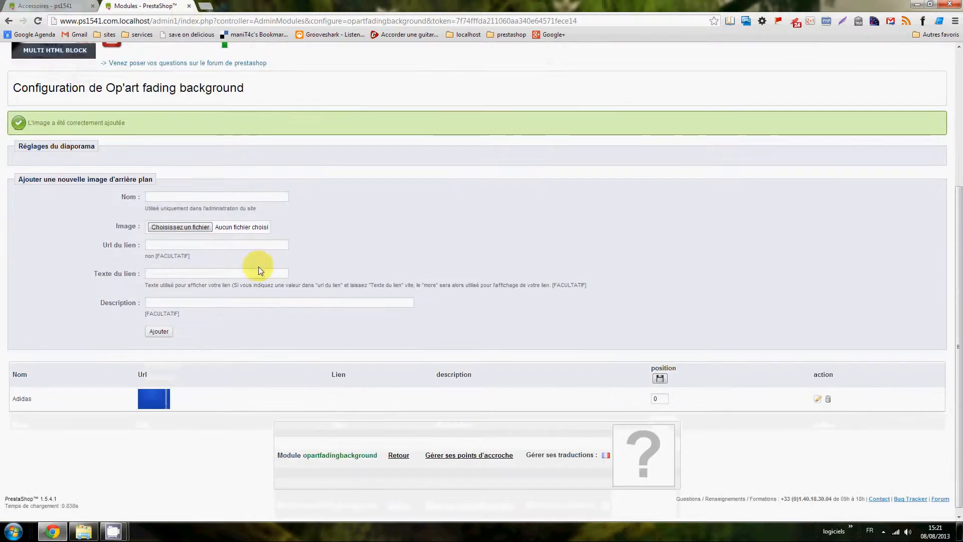
# Step: Add a new background image named Lacoste using lacoste.jpg from the bg/marques folder
pyautogui.click(204, 227)
pyautogui.click(362, 97)
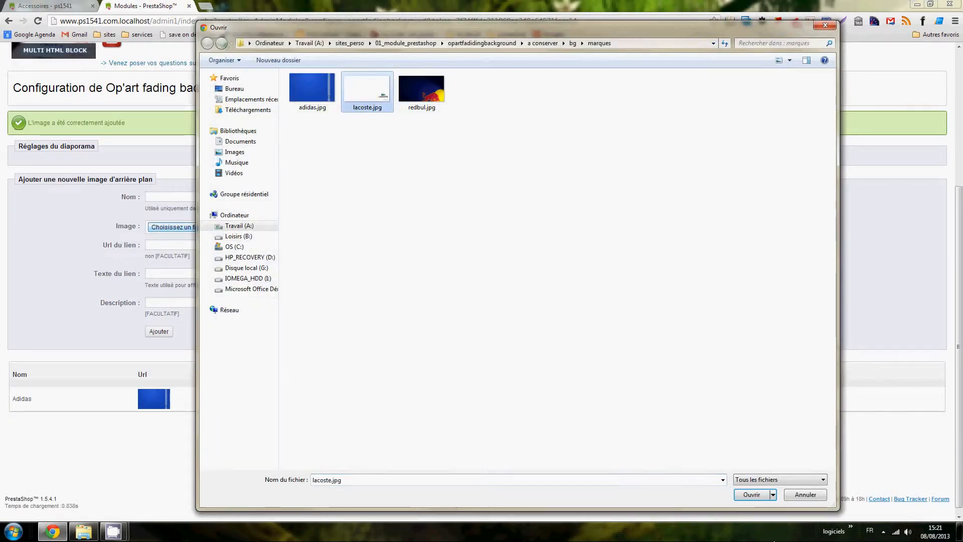
pyautogui.click(752, 494)
pyautogui.click(173, 196)
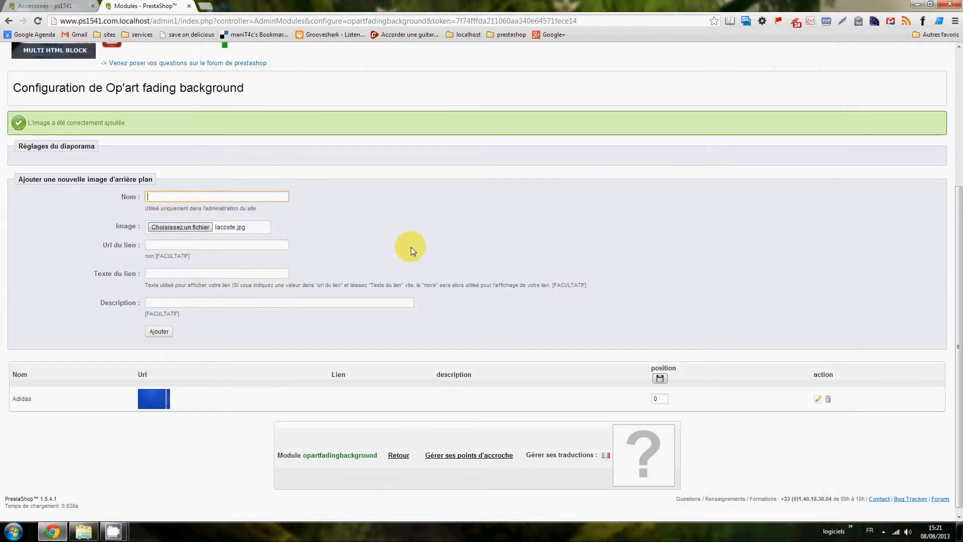
pyautogui.write('Lacoste')
pyautogui.press('Tab')
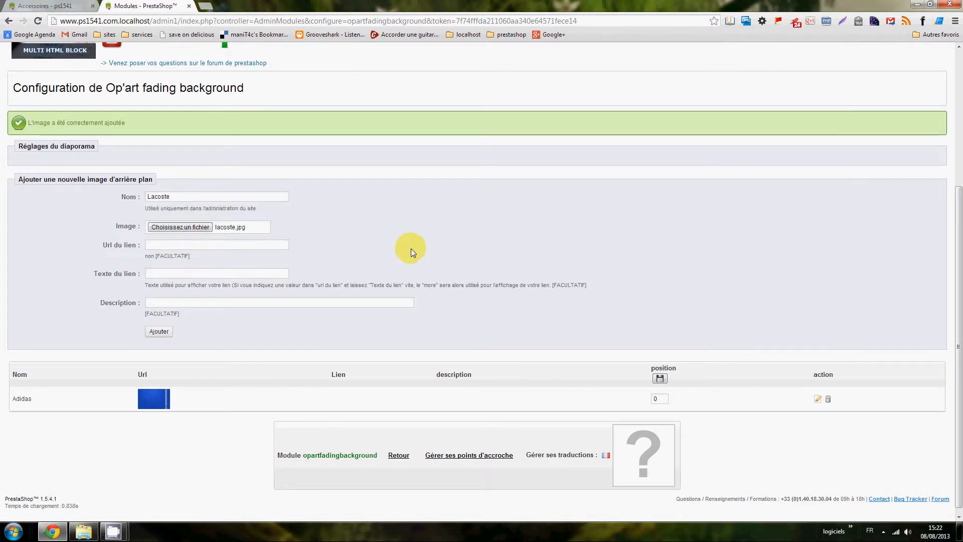
pyautogui.click(158, 332)
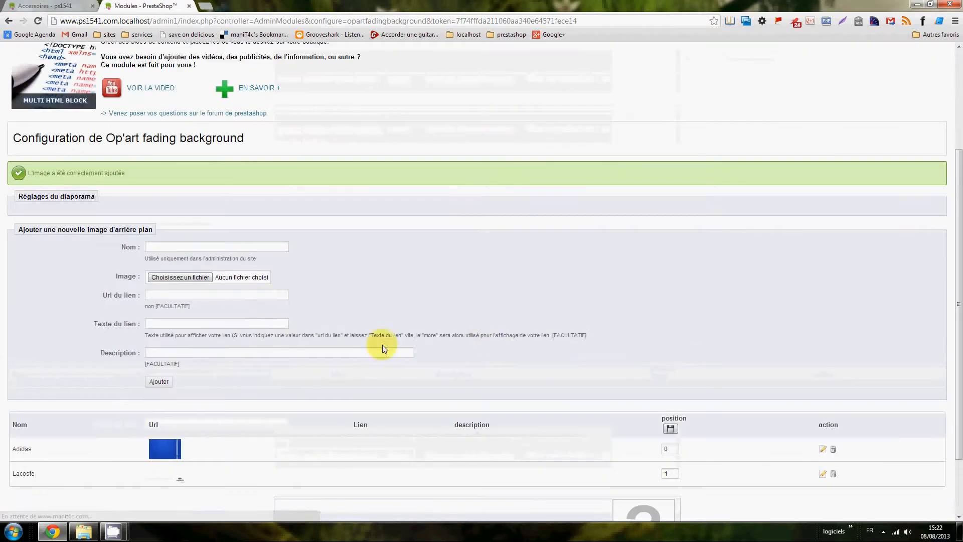
# Step: Add a background image named redbul using redbul.jpg, check the fading backgrounds on the shop's Accessoires page, and return to the module configuration
pyautogui.click(206, 278)
pyautogui.click(421, 95)
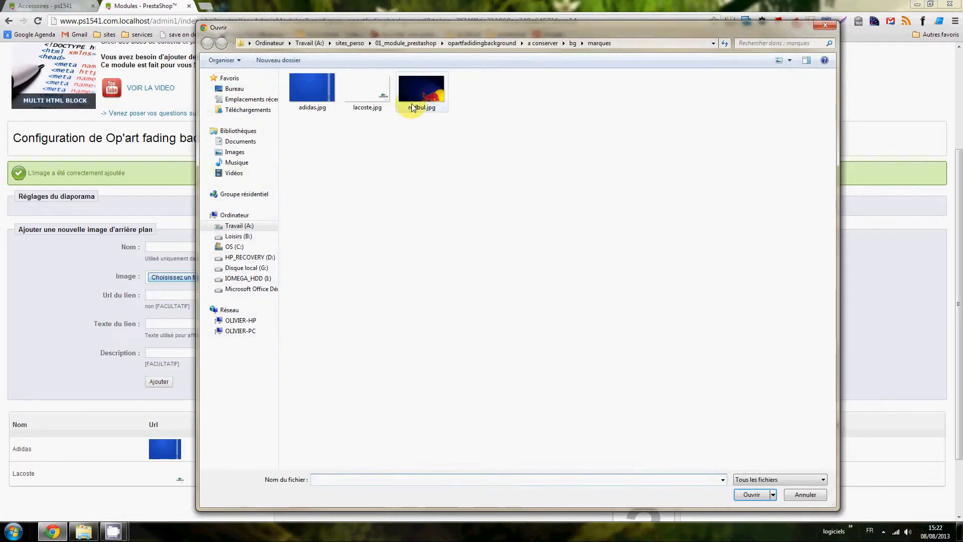
pyautogui.click(747, 494)
pyautogui.click(247, 246)
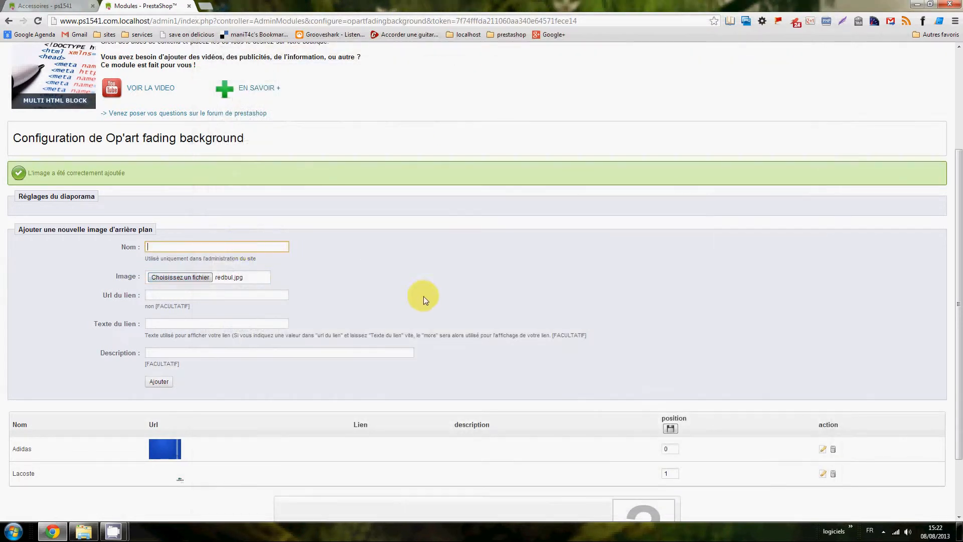
pyautogui.write('redbul')
pyautogui.moveTo(452, 343); pyautogui.dragTo(459, 343)
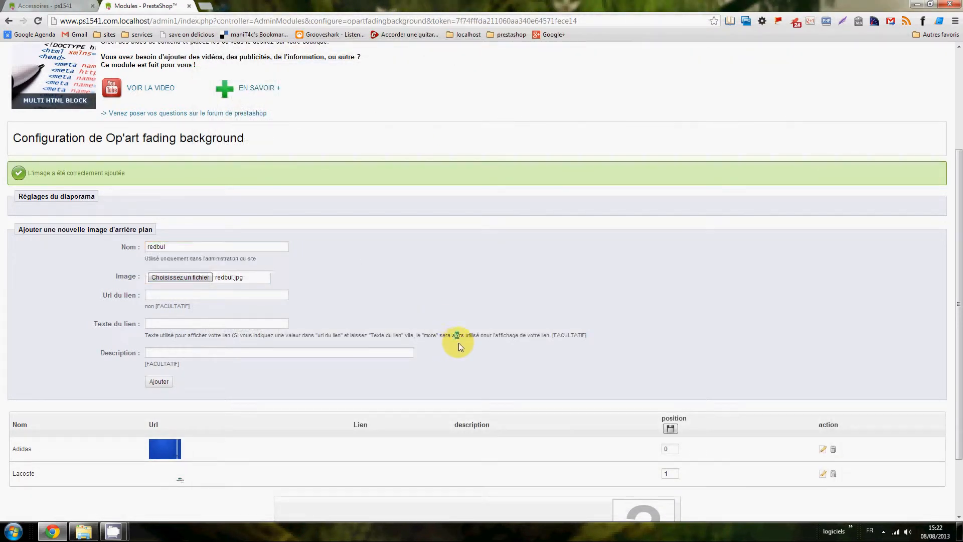
pyautogui.click(159, 382)
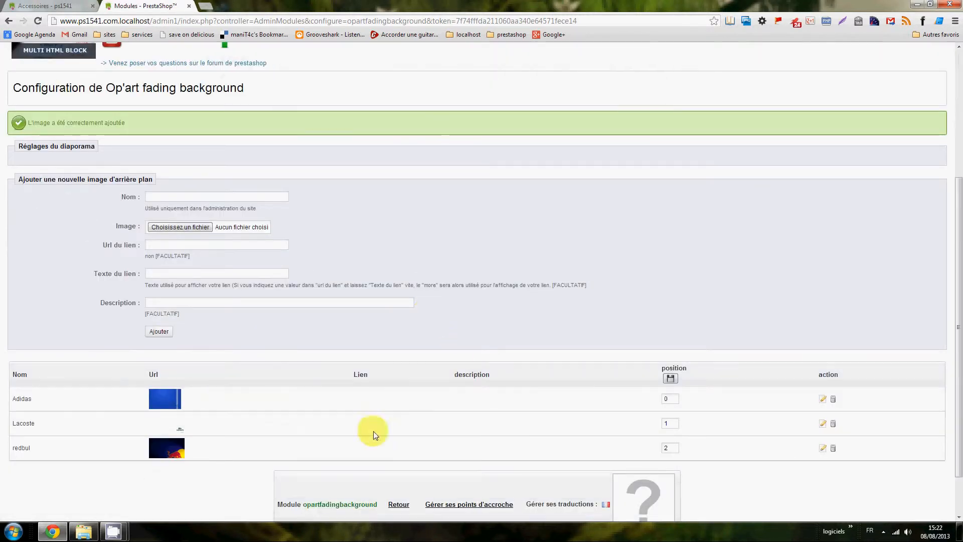
pyautogui.click(47, 6)
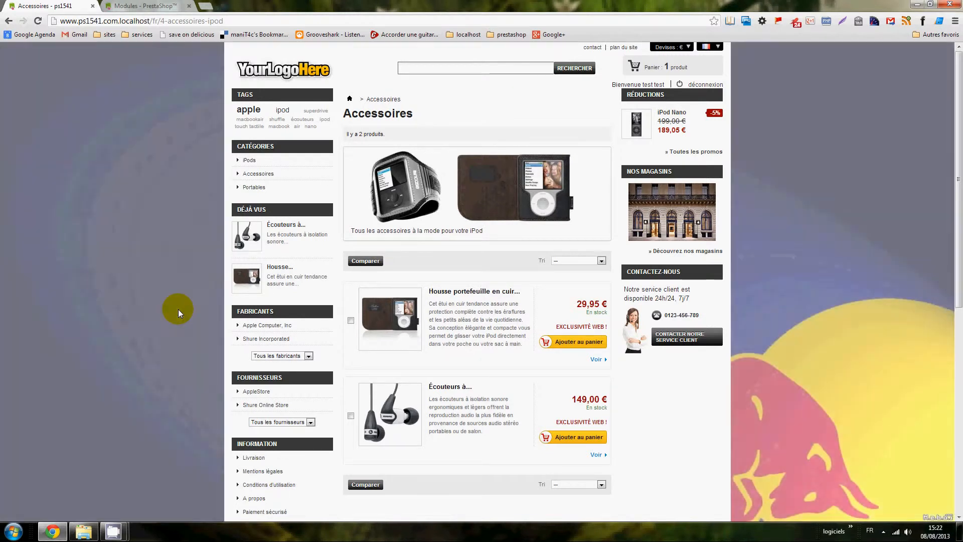
pyautogui.hotkey('ctrl', 'Tab')
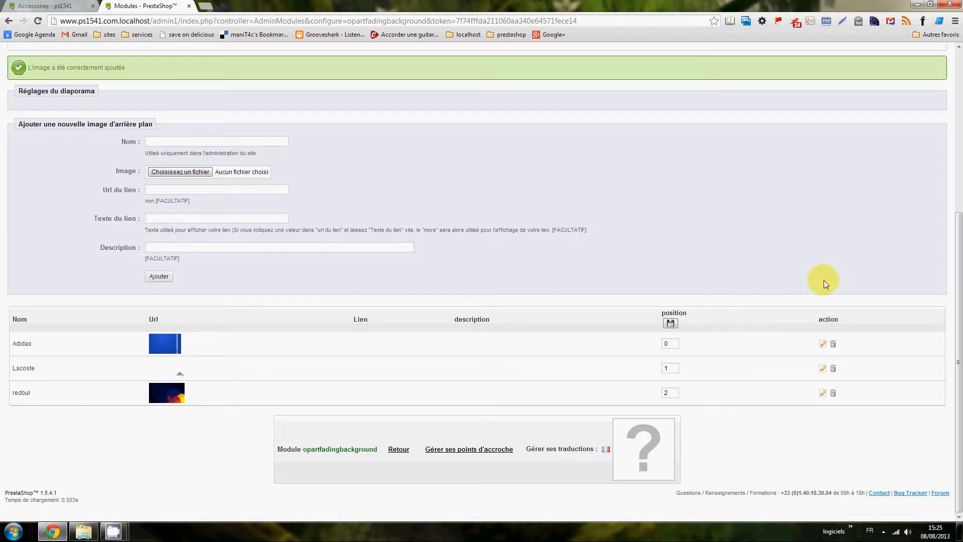
# Step: Delete the Adidas, Lacoste and redbul background images from the list, accepting each deletion
pyautogui.click(834, 346)
pyautogui.click(546, 286)
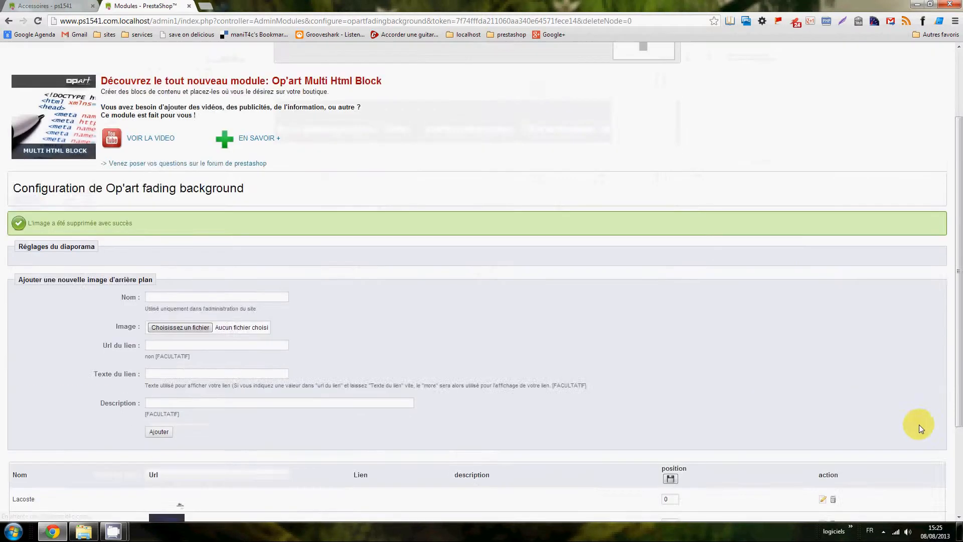
pyautogui.scroll(-2, 873, 409)
pyautogui.click(832, 394)
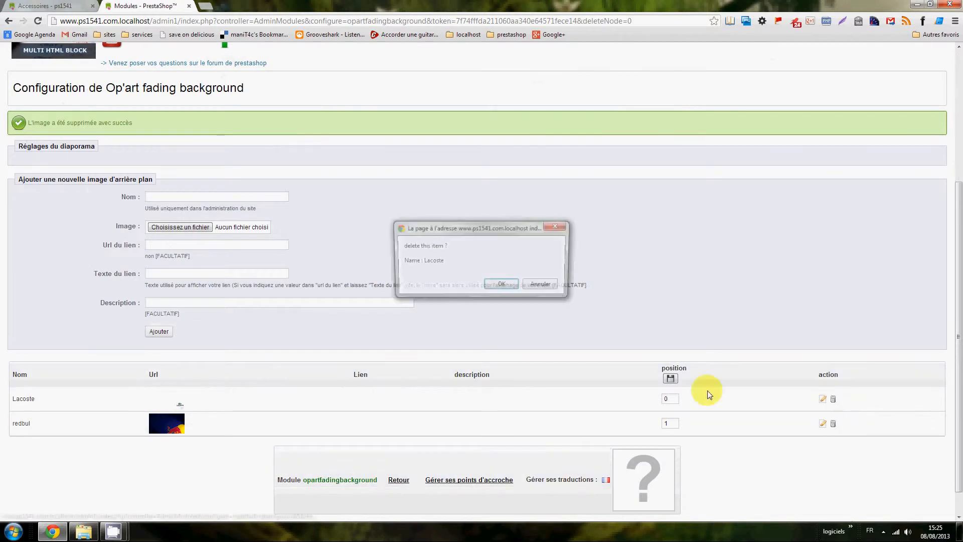
pyautogui.click(502, 290)
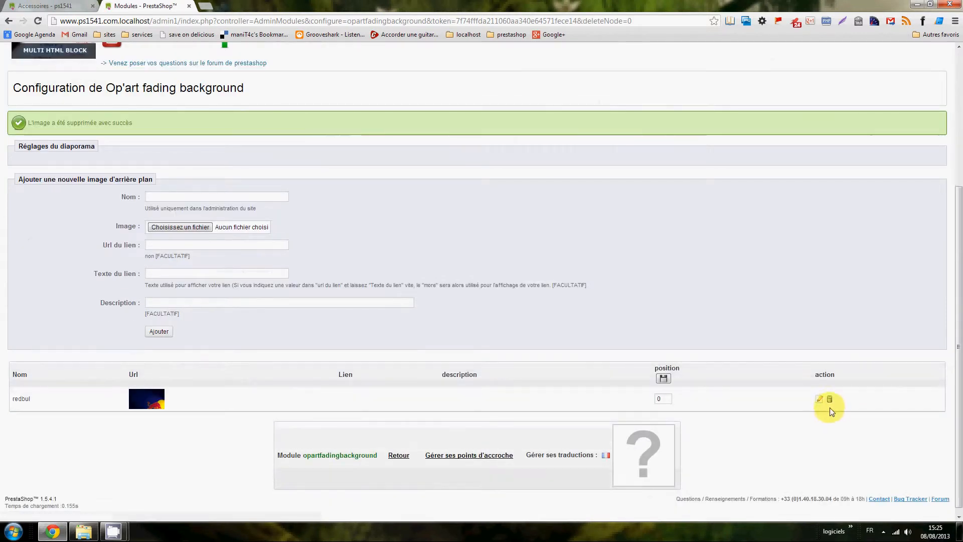
pyautogui.click(830, 399)
pyautogui.click(501, 285)
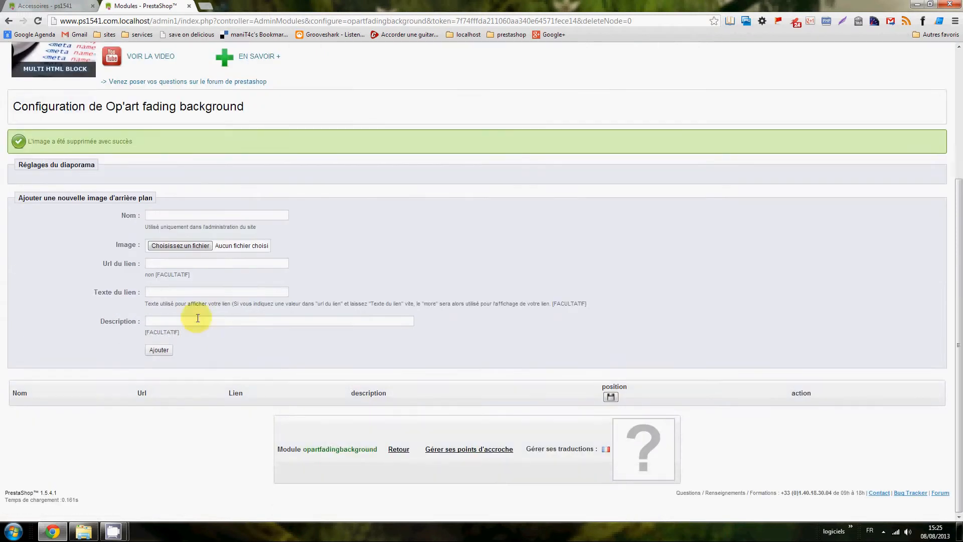
# Step: Add a new background image named Iphone using iphone.jpg from the bg/pfroduits folder
pyautogui.click(173, 246)
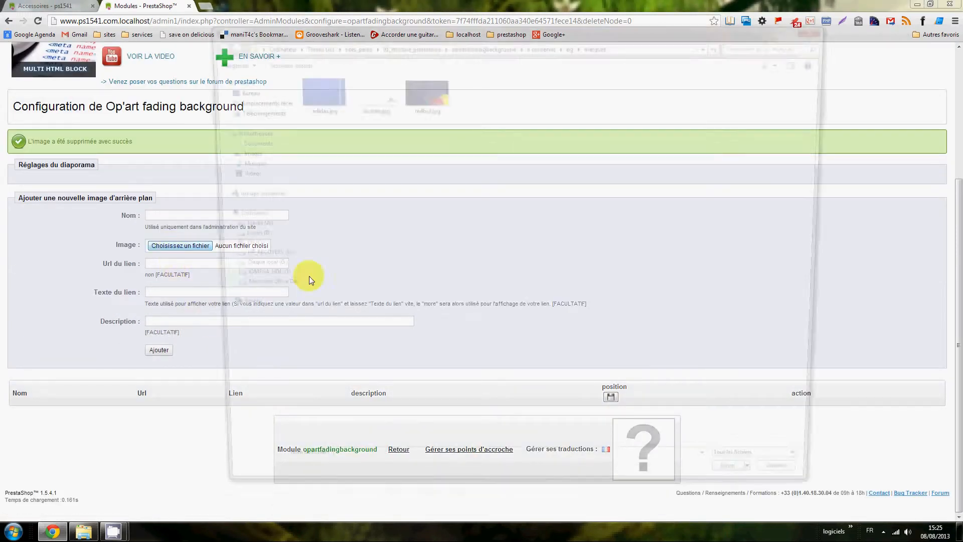
pyautogui.click(573, 43)
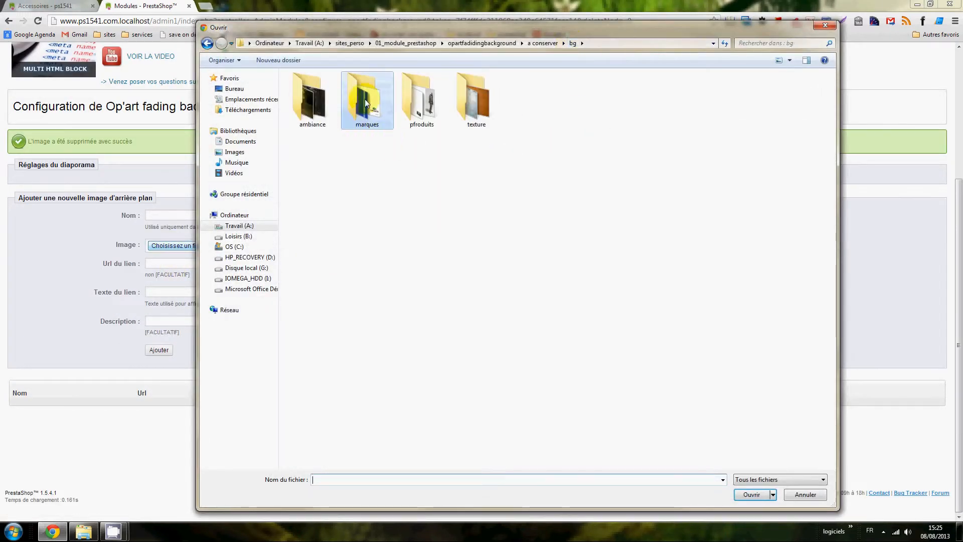
pyautogui.doubleClick(432, 96)
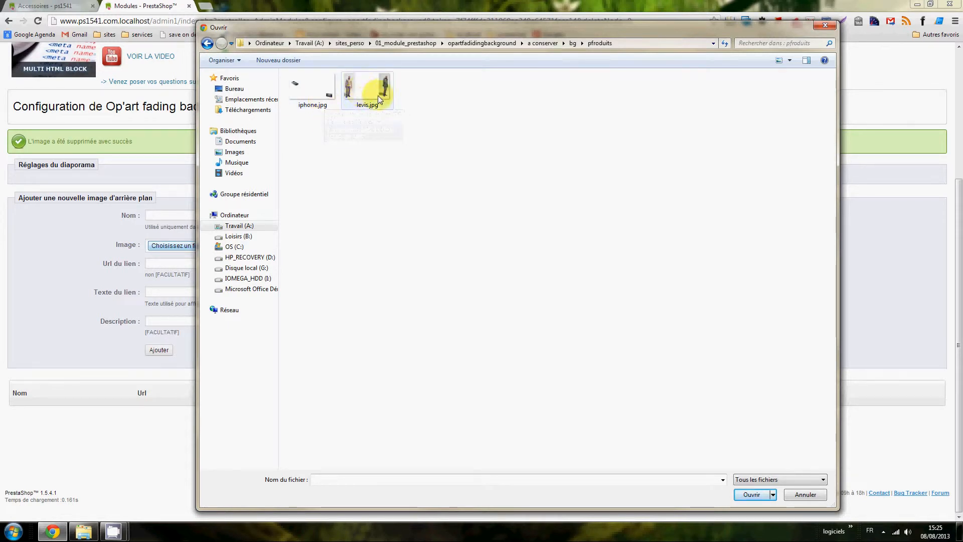
pyautogui.moveTo(369, 94)
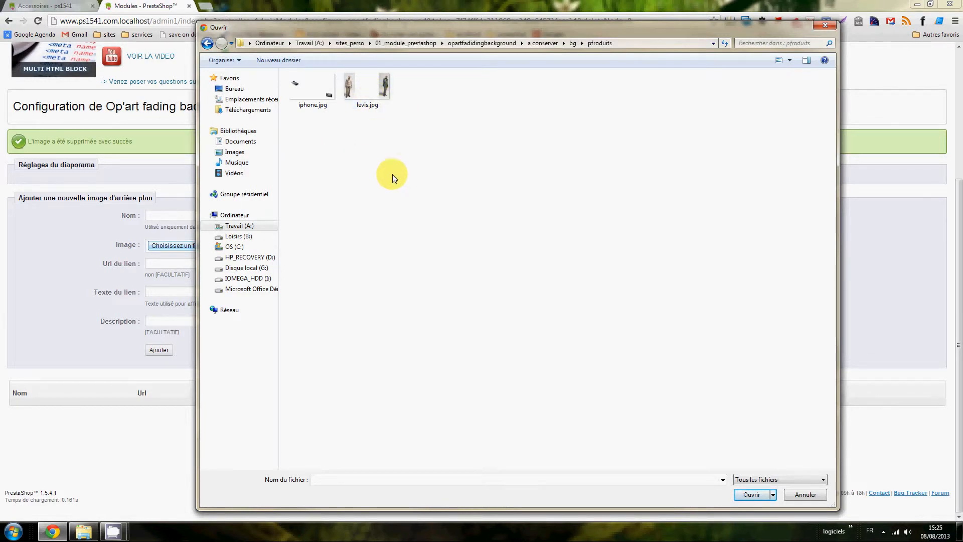
pyautogui.click(360, 93)
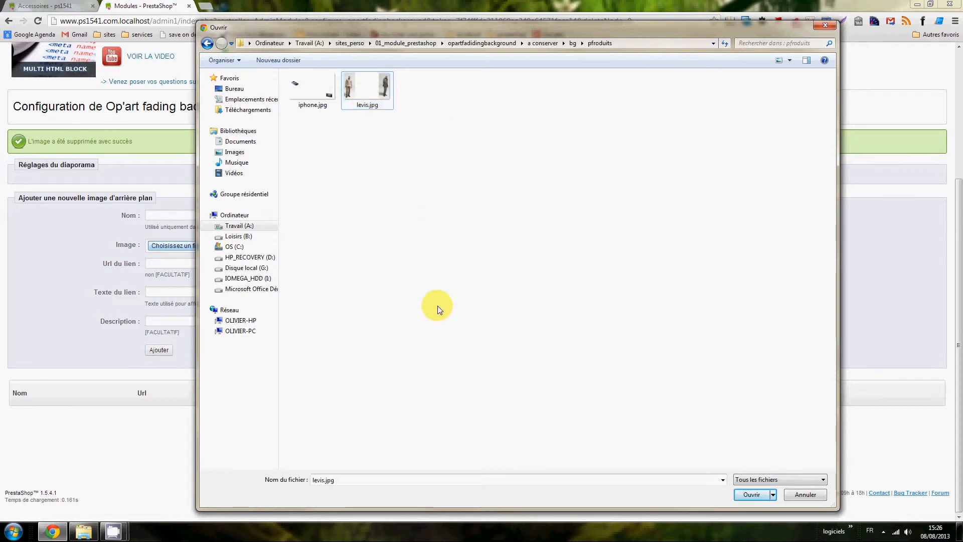
pyautogui.click(311, 104)
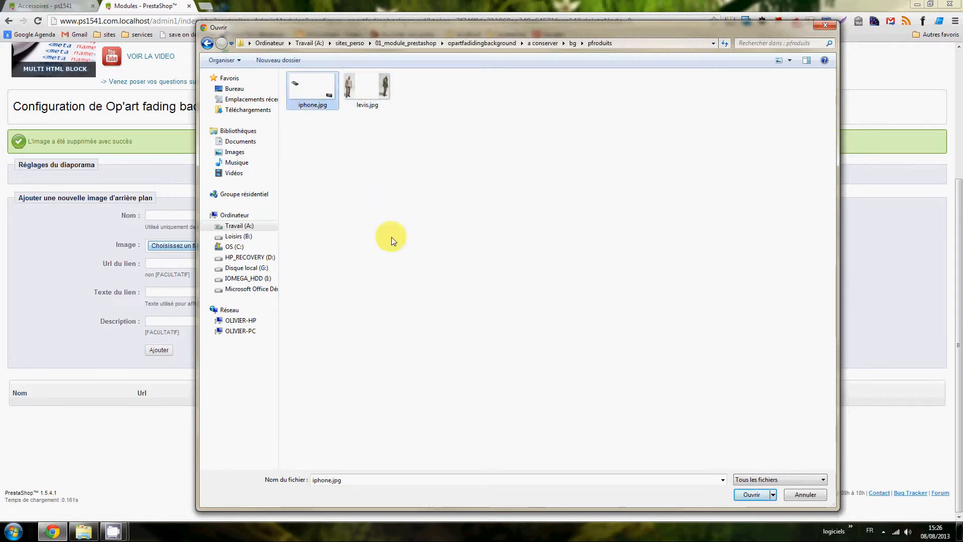
pyautogui.click(748, 498)
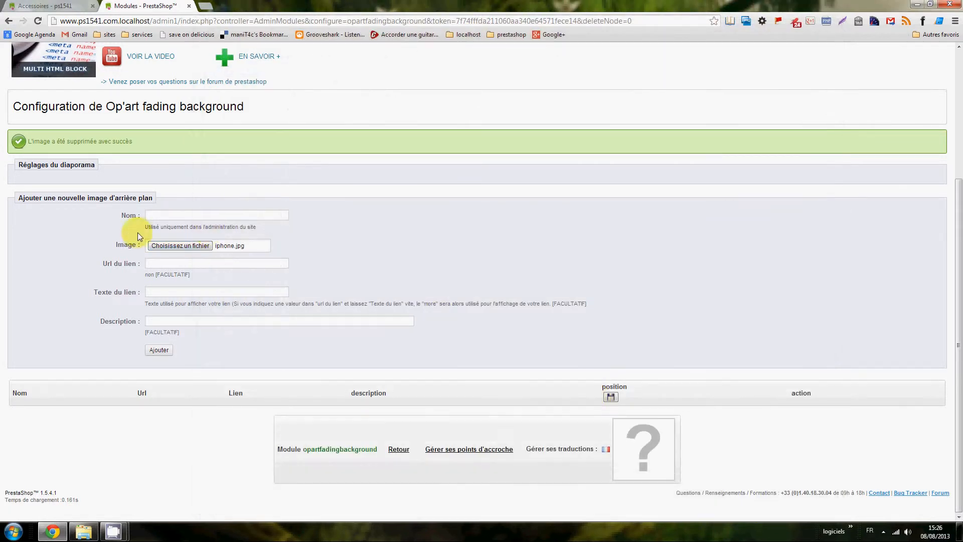
pyautogui.click(212, 218)
pyautogui.write('Ip')
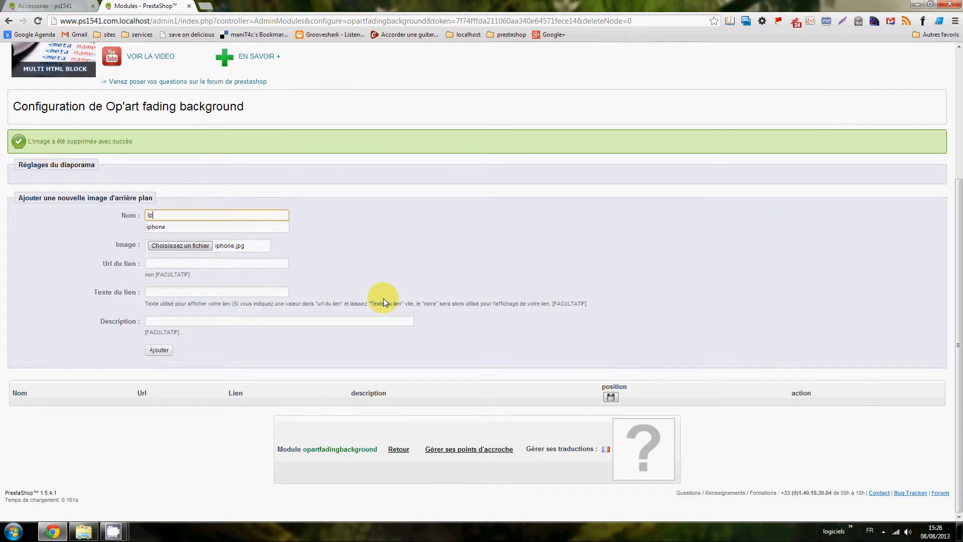
pyautogui.write('hone')
pyautogui.click(158, 350)
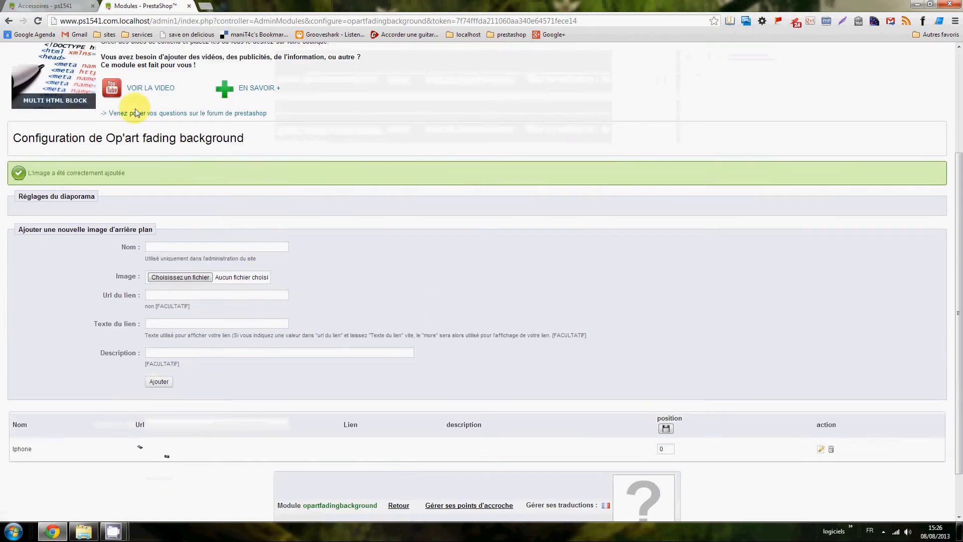
# Step: Check the Iphone background on the reloaded Accessoires page of the shop and return to the module configuration
pyautogui.click(56, 6)
pyautogui.press('F5')
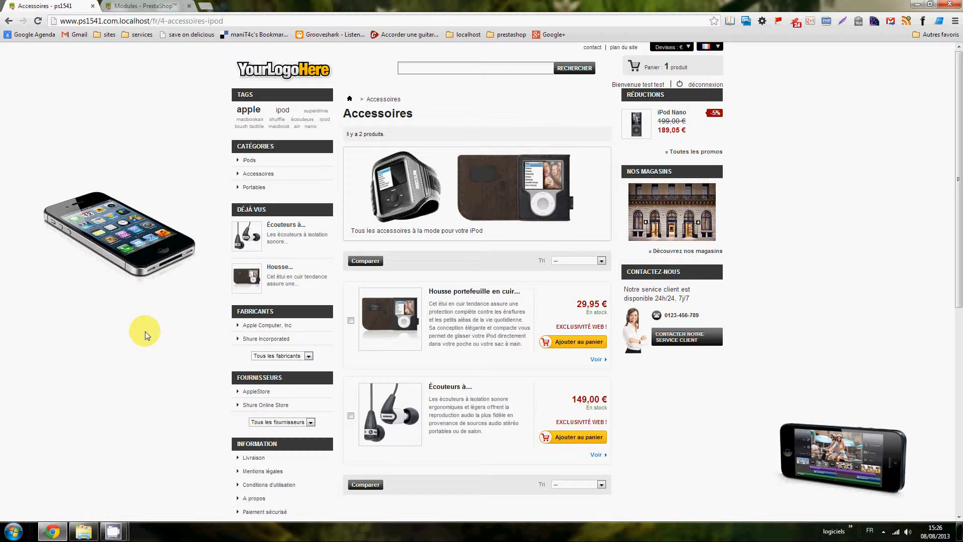
pyautogui.click(146, 6)
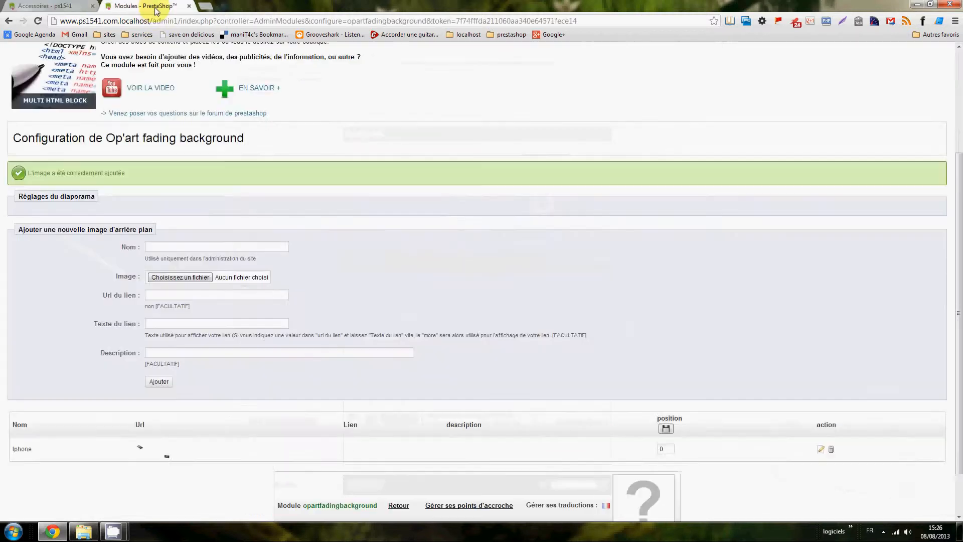
# Step: Open the Iphone entry for editing and choose levis.jpg from the bg/pfroduits folder as its replacement image
pyautogui.click(150, 278)
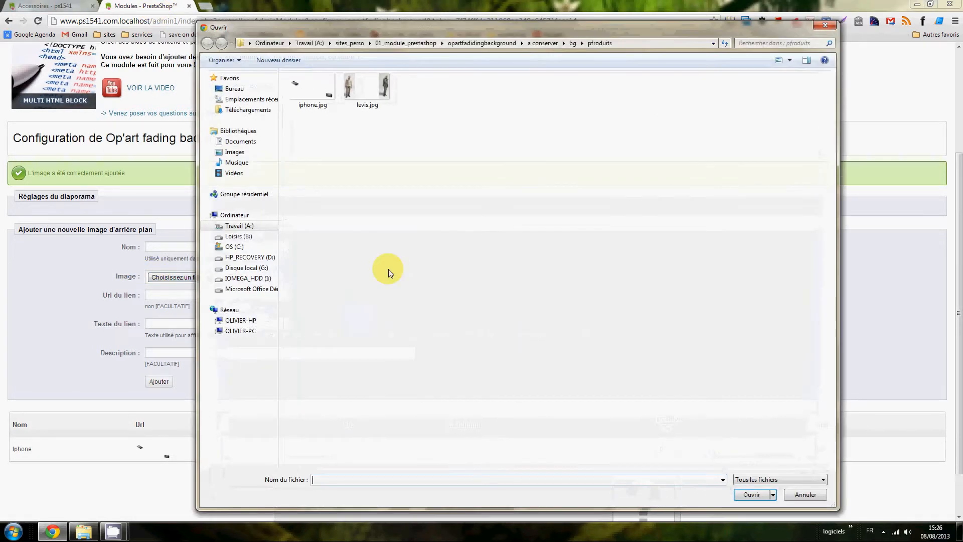
pyautogui.click(813, 496)
pyautogui.scroll(-2, 858, 317)
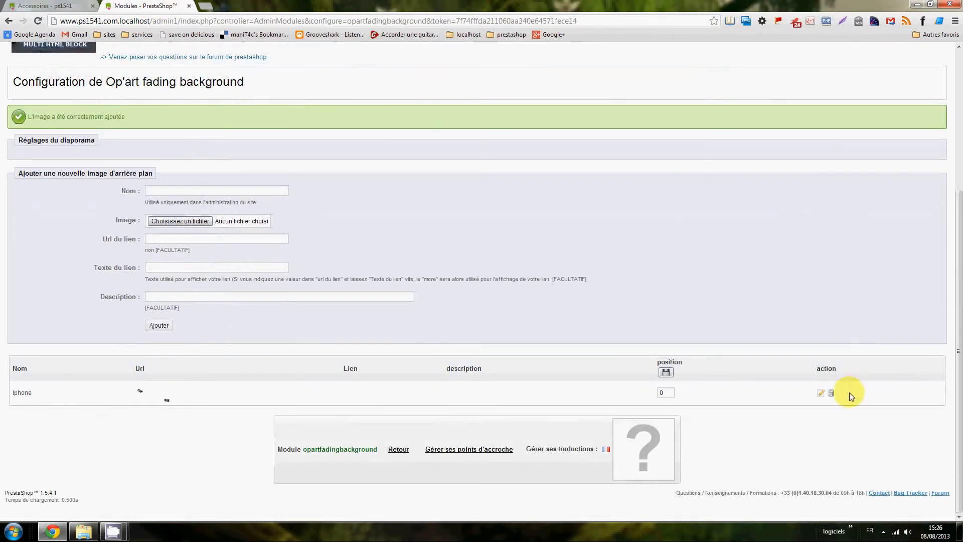
pyautogui.click(822, 393)
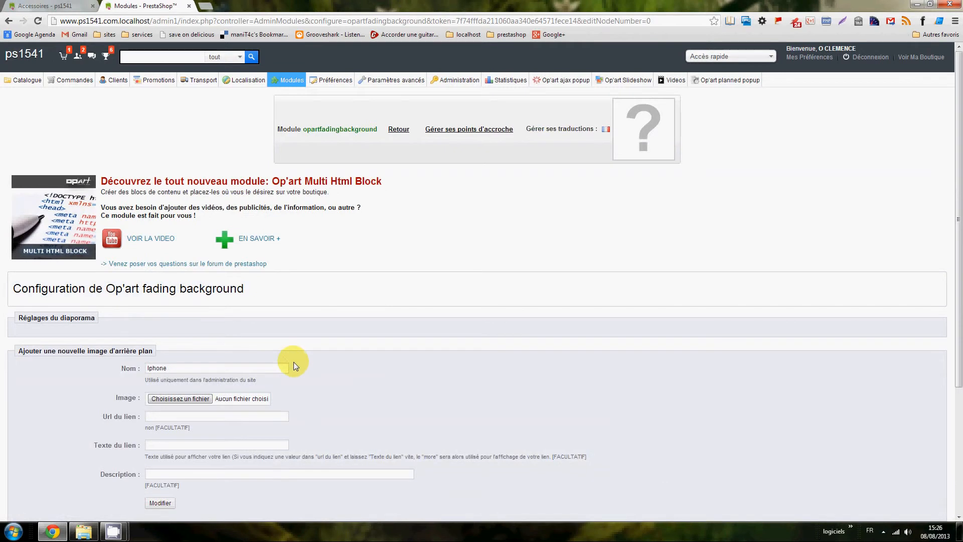
pyautogui.scroll(-1, 293, 362)
pyautogui.click(205, 348)
pyautogui.click(368, 89)
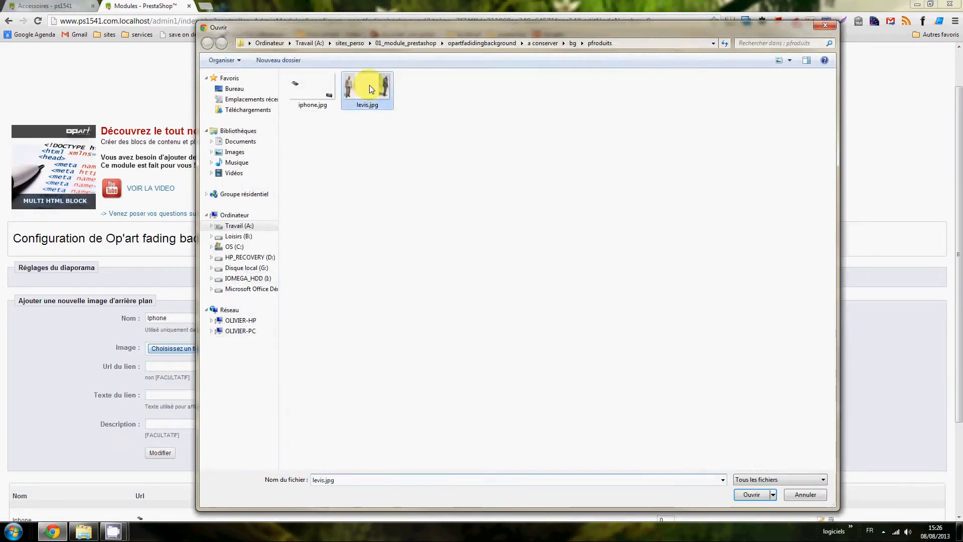
pyautogui.click(747, 494)
# Step: Rename the Iphone background entry as Levis and save it with the chosen levis.jpg image
pyautogui.scroll(-2, 520, 381)
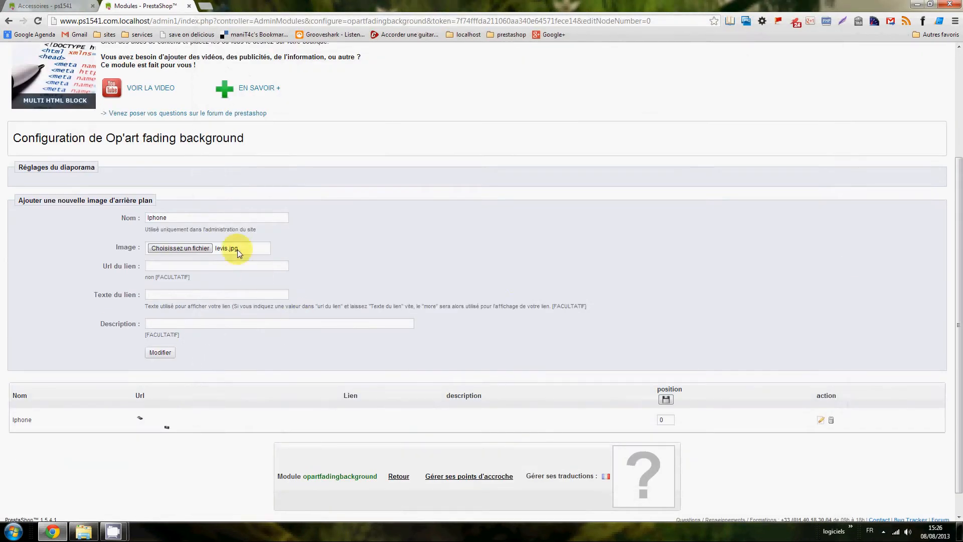
pyautogui.moveTo(184, 218); pyautogui.dragTo(133, 216)
pyautogui.write('Le')
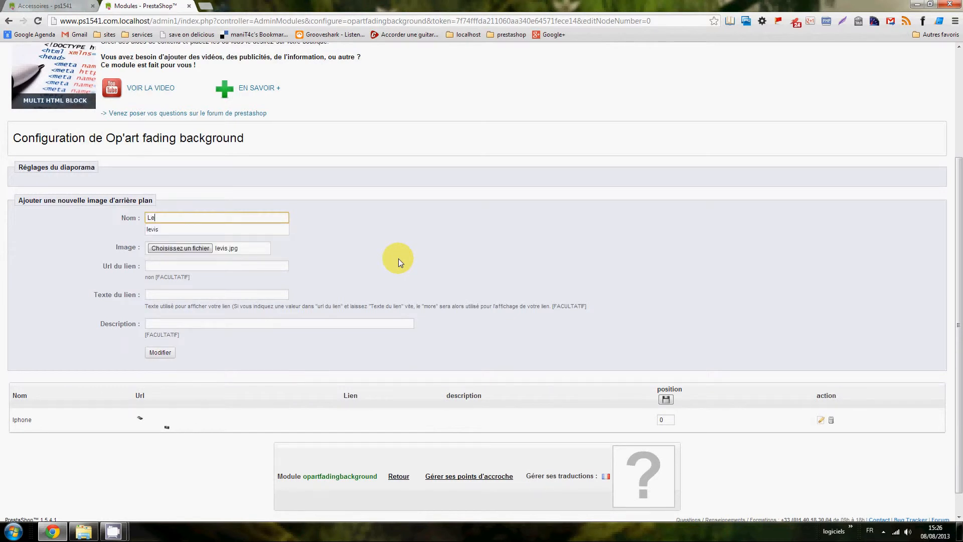
pyautogui.write('vis')
pyautogui.click(398, 258)
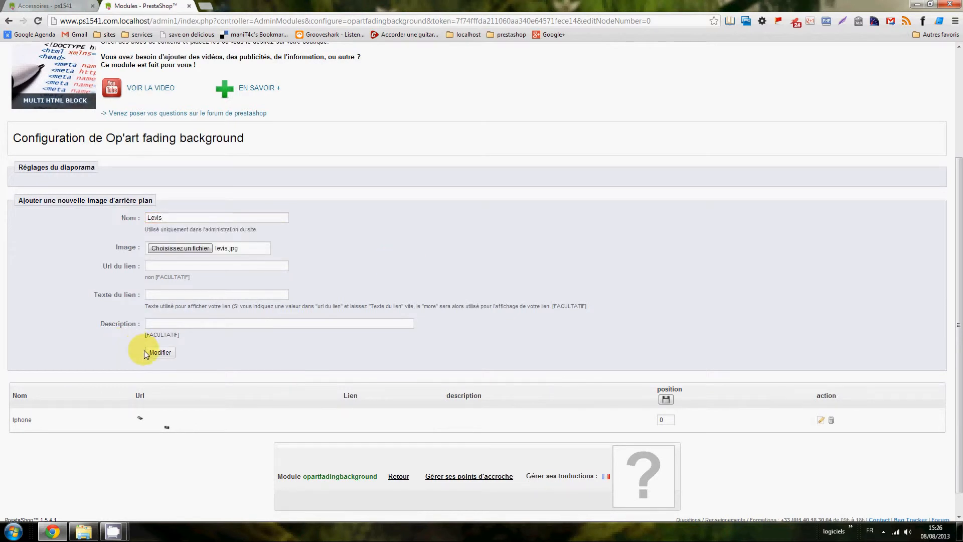
pyautogui.click(161, 353)
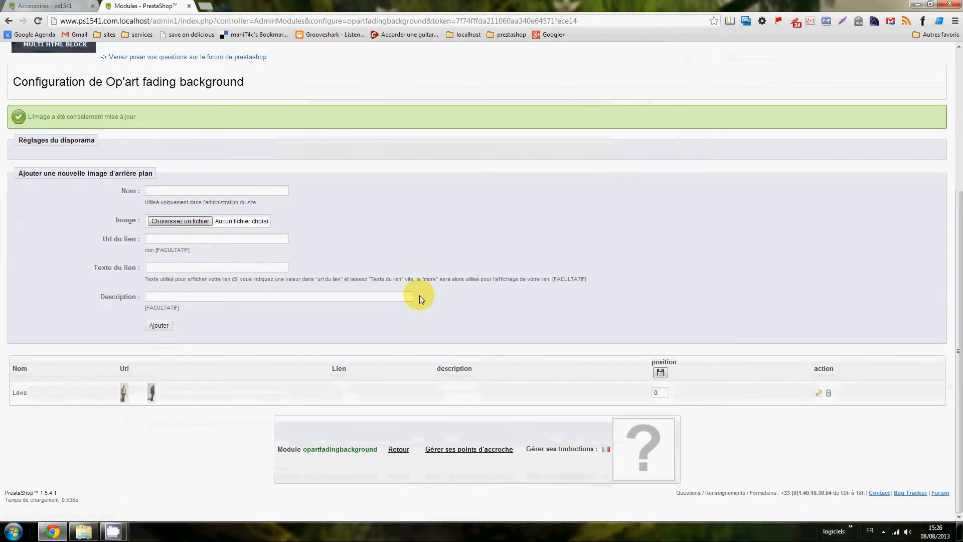
# Step: Check the Levis background on the reloaded Accessoires page of the shop and return to the module configuration
pyautogui.click(51, 5)
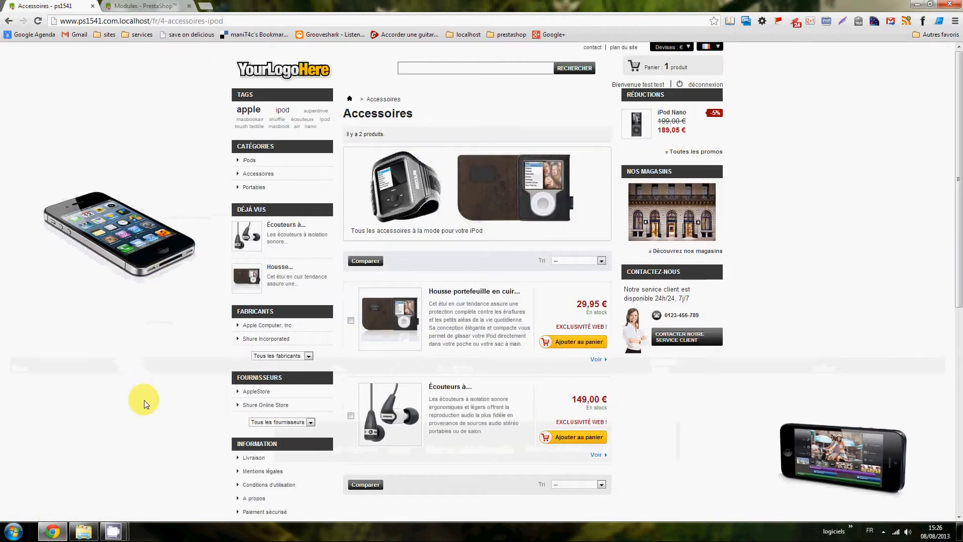
pyautogui.press('F5')
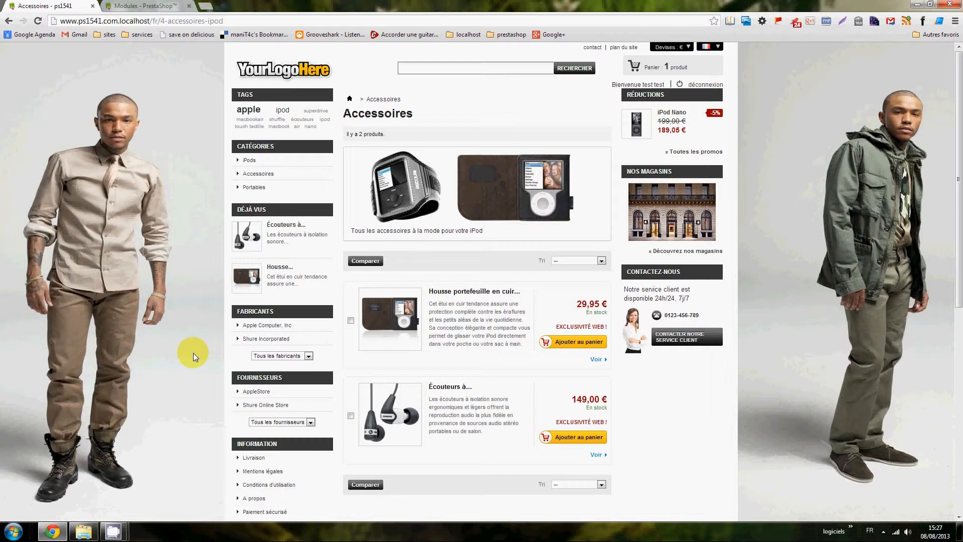
pyautogui.hotkey('ctrl', 'Tab')
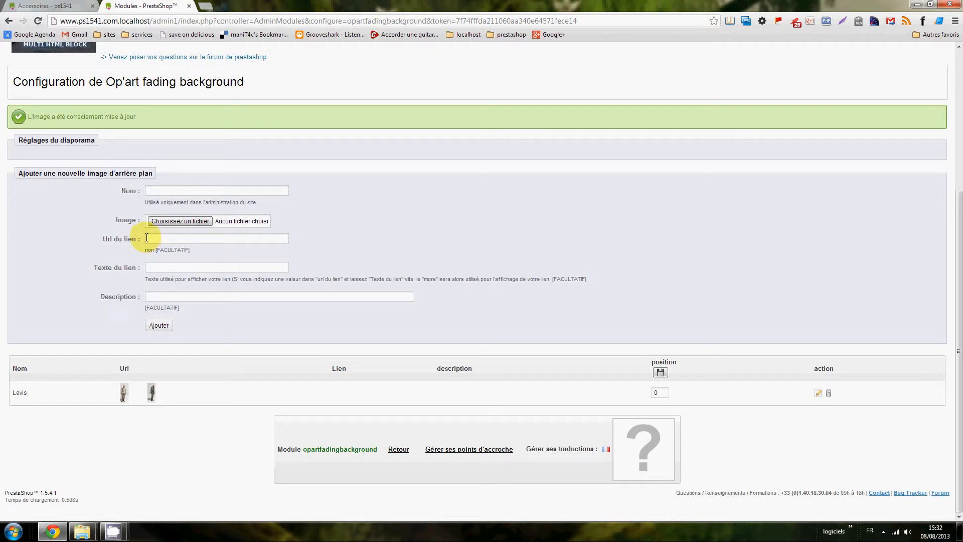
# Step: Edit the Levis entry to use macbook.jpg from the bg/pfroduits folder, rename it as Macbook and save the change
pyautogui.click(819, 393)
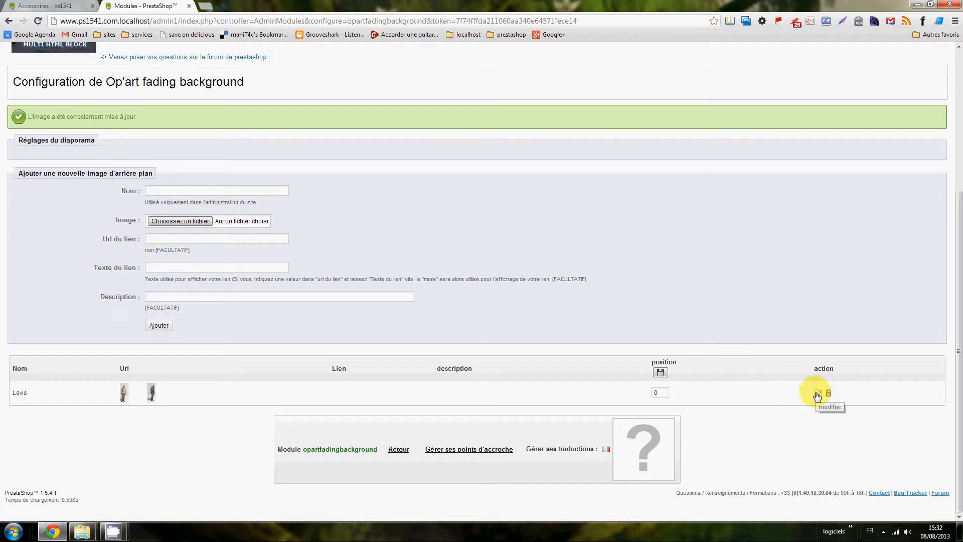
pyautogui.scroll(-3, 232, 333)
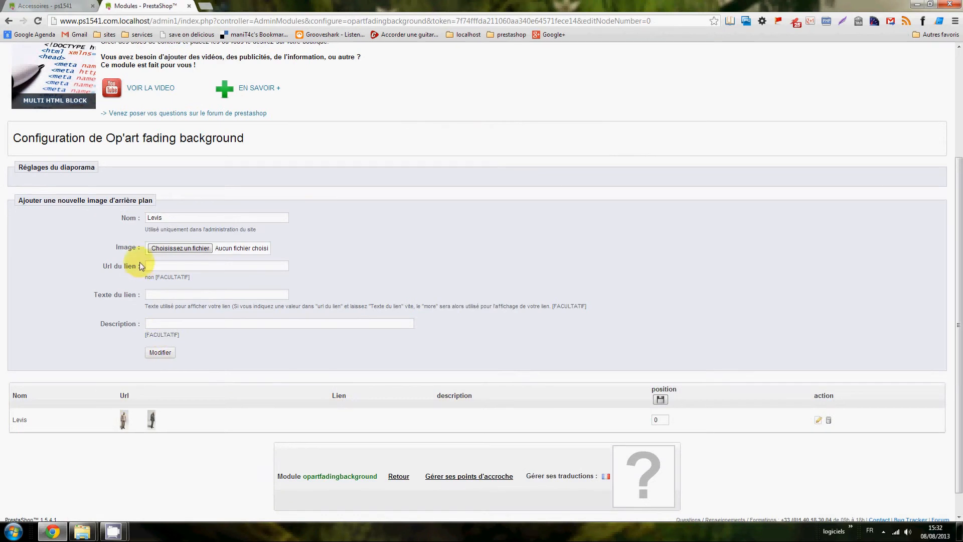
pyautogui.click(207, 247)
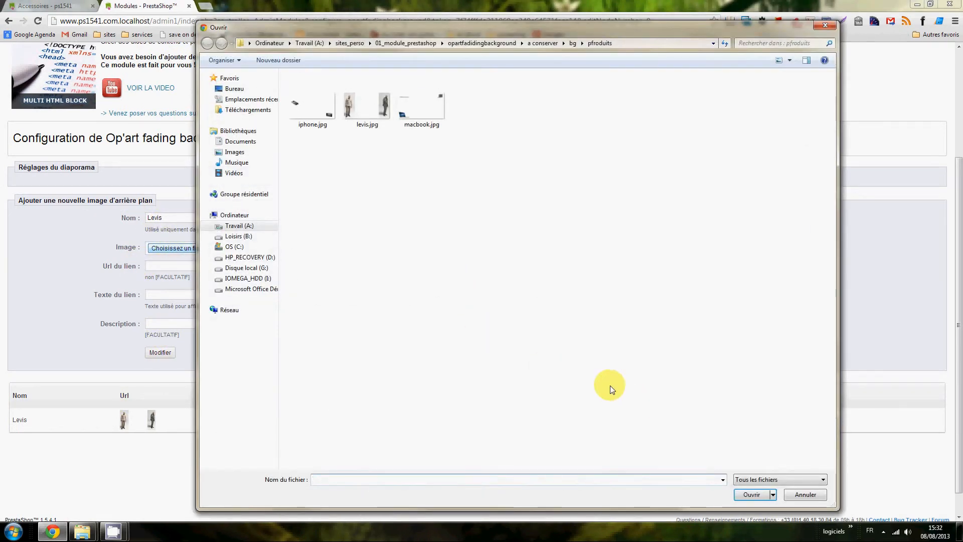
pyautogui.click(435, 130)
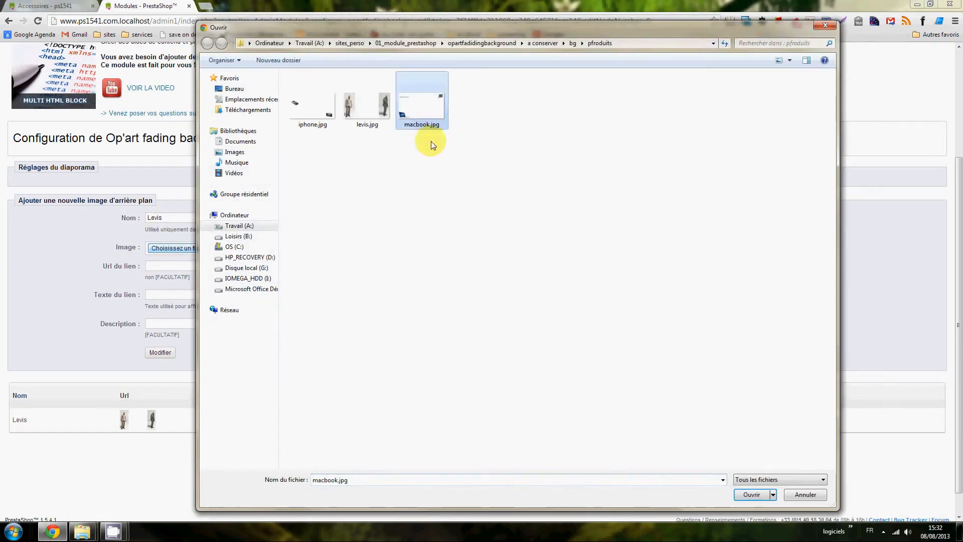
pyautogui.click(755, 494)
pyautogui.doubleClick(217, 218)
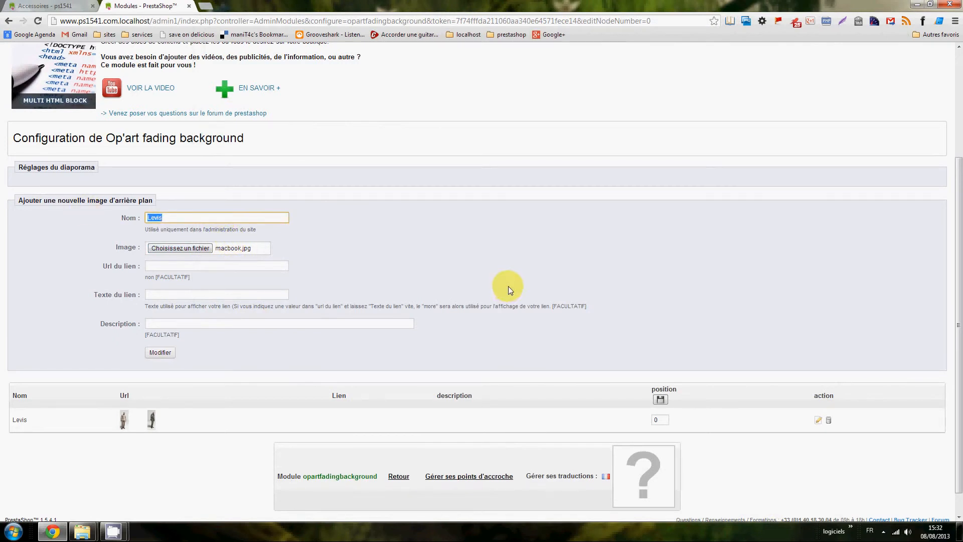
pyautogui.write('Macbook')
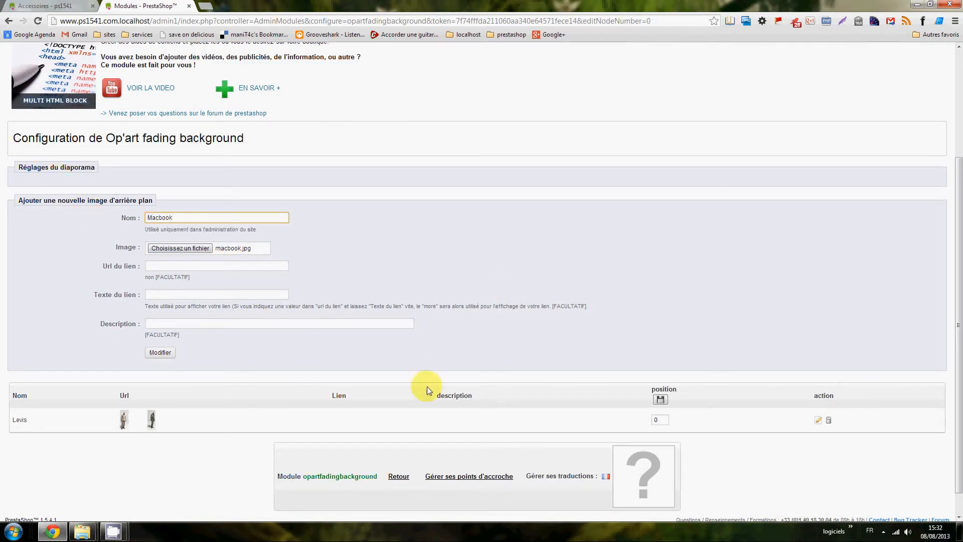
pyautogui.click(166, 353)
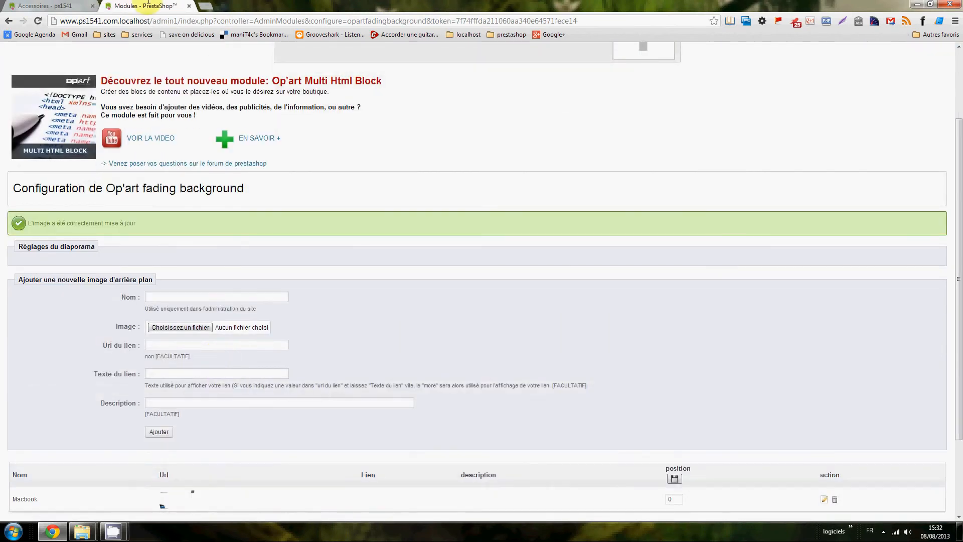
# Step: Check the Macbook background on the reloaded Accessoires page of the shop and return to the module configuration
pyautogui.click(75, 6)
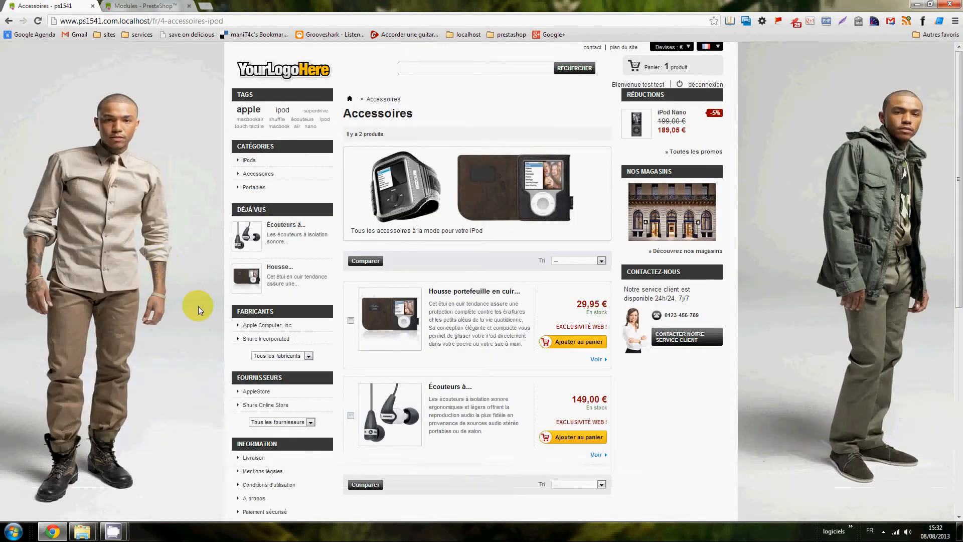
pyautogui.press('F5')
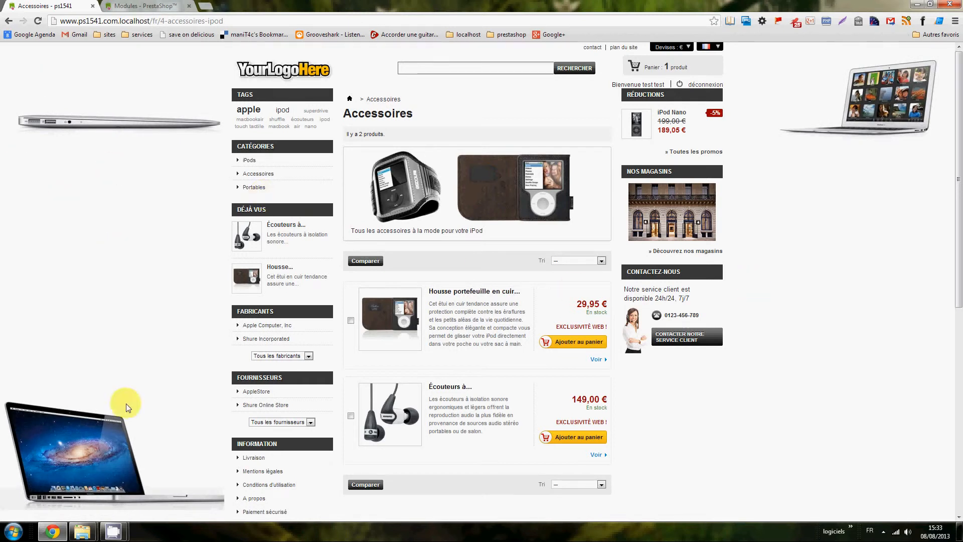
pyautogui.click(161, 6)
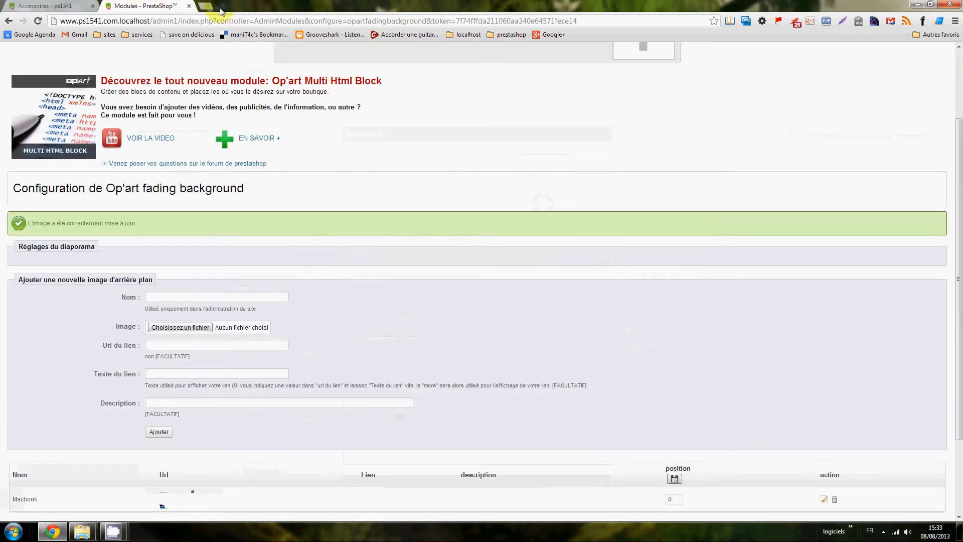
# Step: Open the Macbook entry for editing and enter the link text "Nos macbook" and the description "Voir tous l'univers mac book !"
pyautogui.scroll(-2, 417, 372)
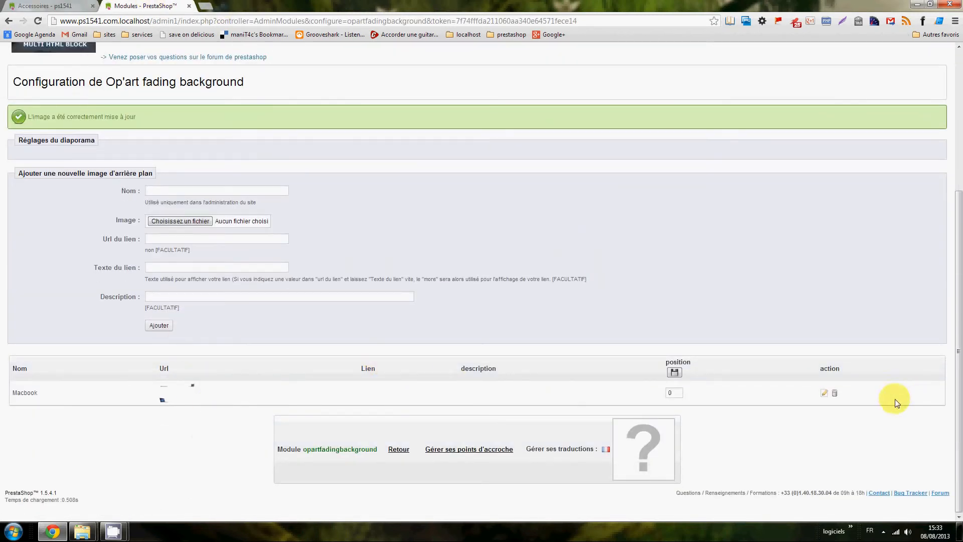
pyautogui.click(823, 394)
pyautogui.scroll(-3, 341, 376)
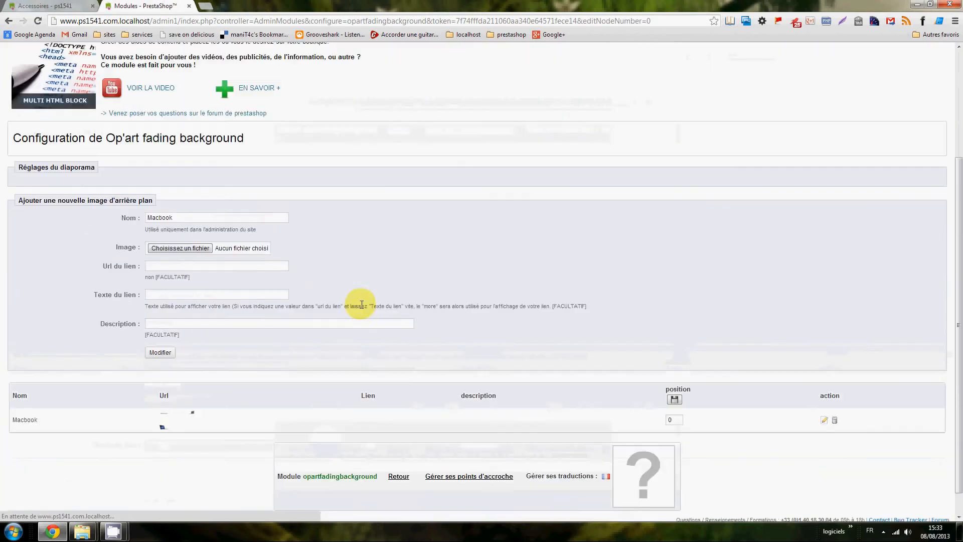
pyautogui.click(158, 294)
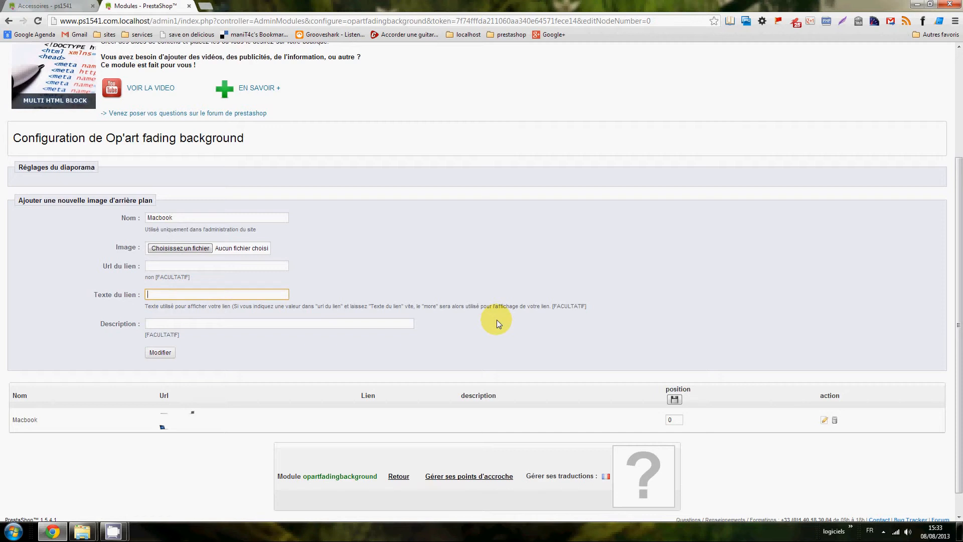
pyautogui.write('Nos macbook')
pyautogui.press('Tab')
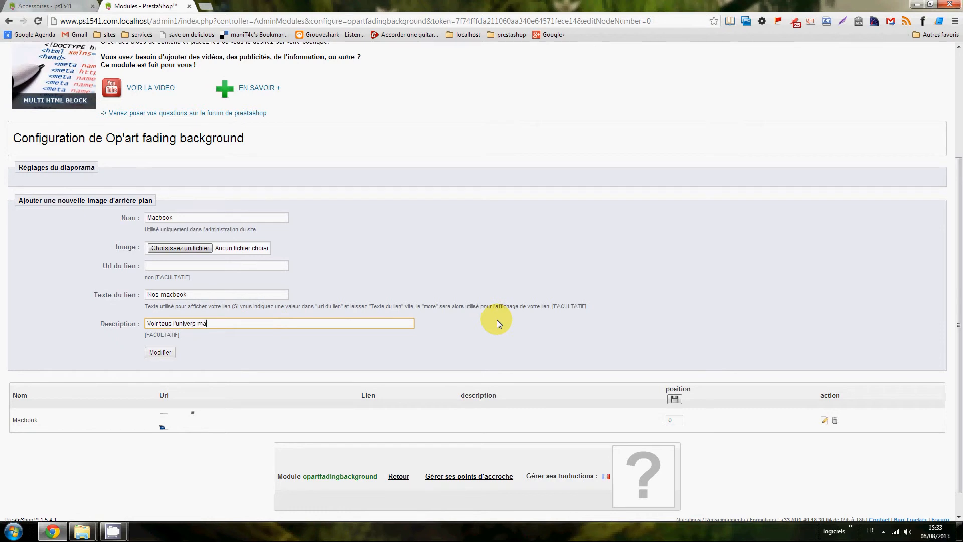
pyautogui.write('c book !')
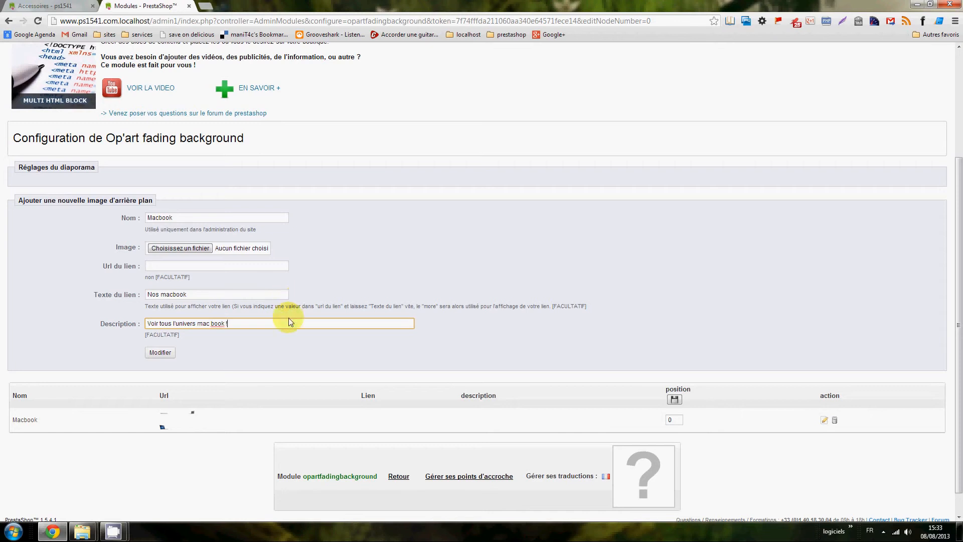
pyautogui.click(157, 295)
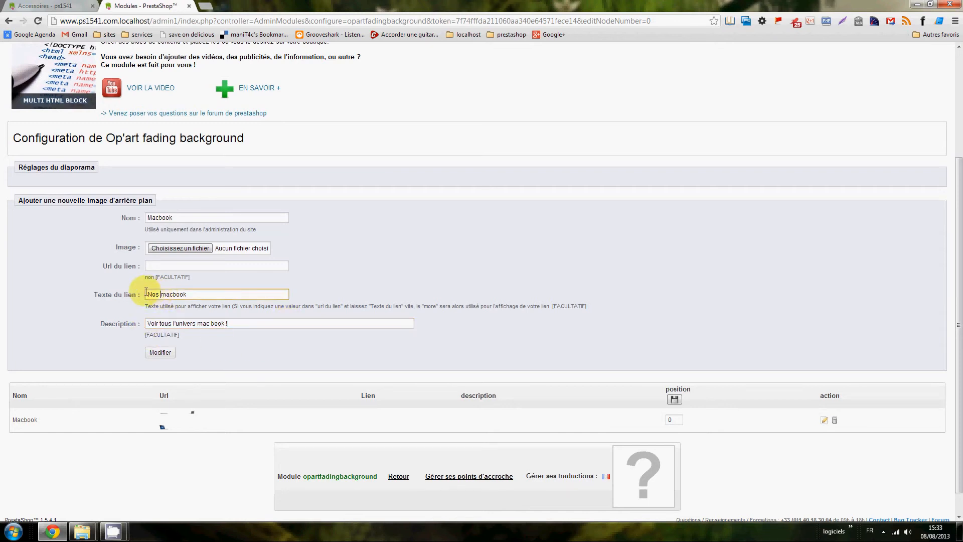
pyautogui.click(226, 325)
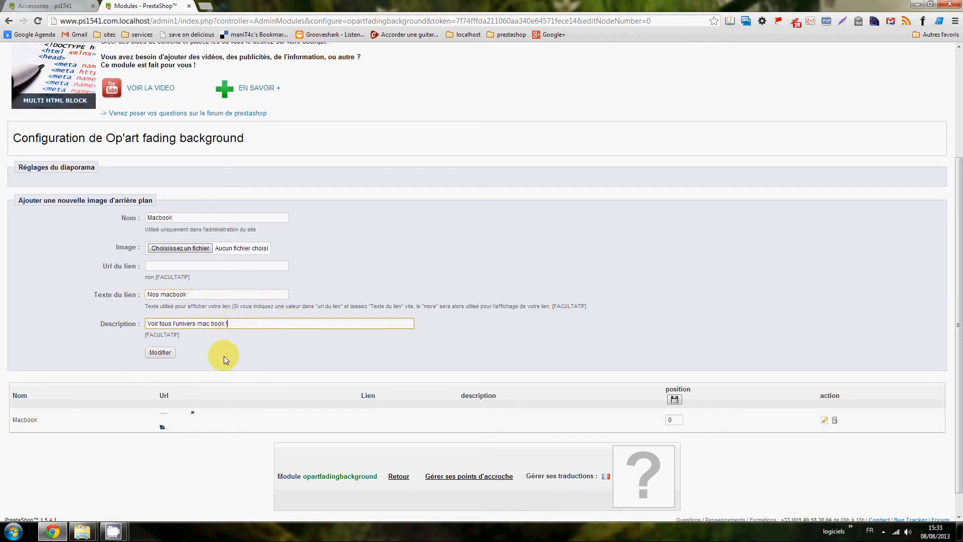
# Step: Open the shop's Portables category page and copy its web address
pyautogui.click(57, 8)
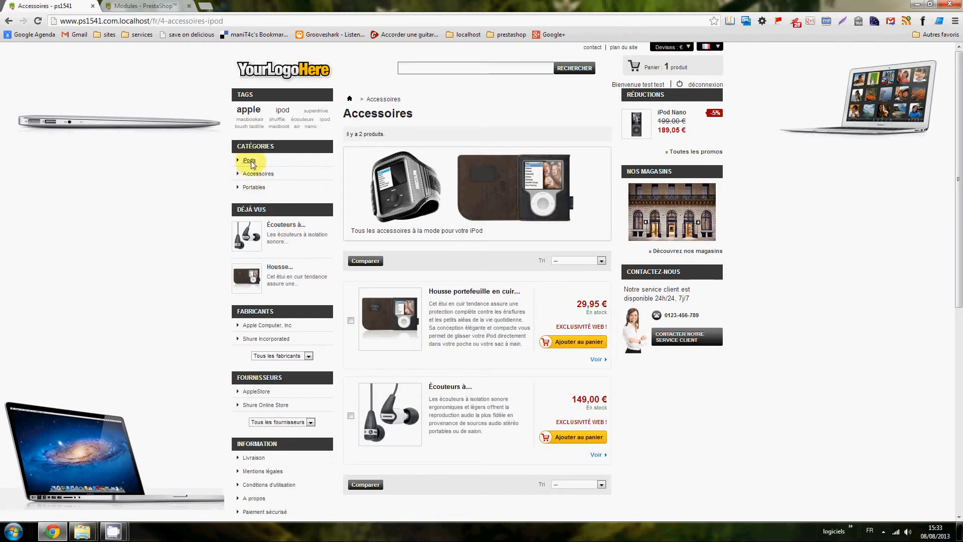
pyautogui.click(253, 187)
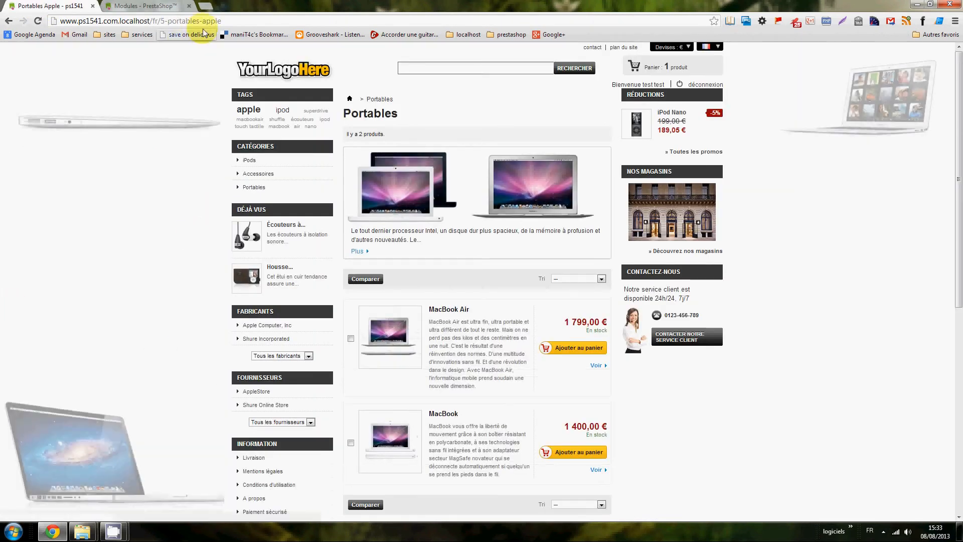
pyautogui.click(124, 22)
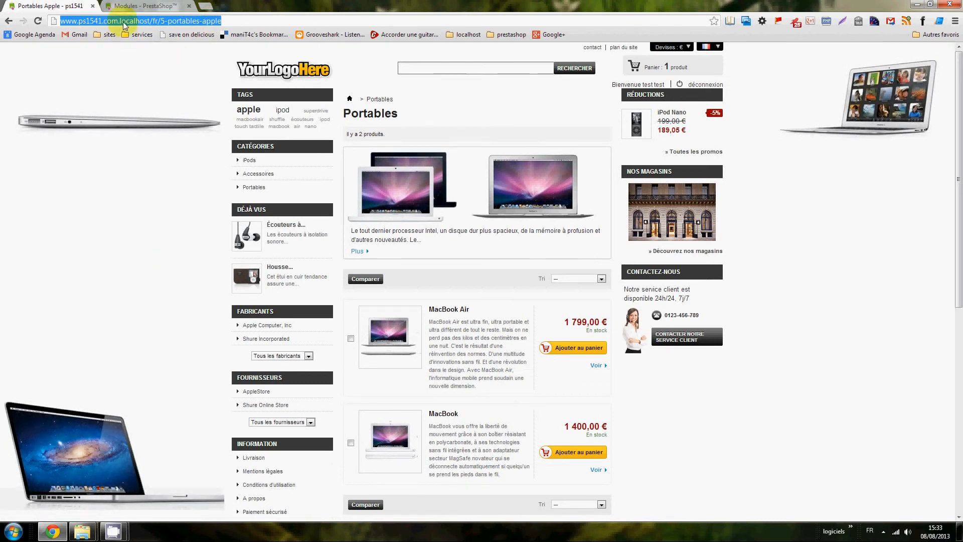
pyautogui.rightClick(124, 22)
pyautogui.click(144, 54)
# Step: Paste the copied Portables page address as the Macbook entry's link URL in the module configuration and save the entry
pyautogui.click(142, 7)
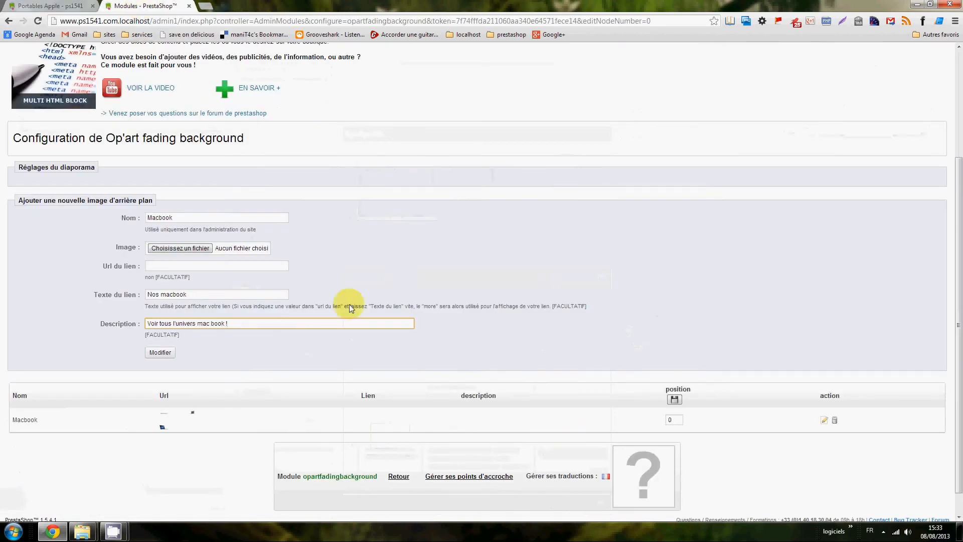
pyautogui.click(210, 264)
pyautogui.rightClick(210, 263)
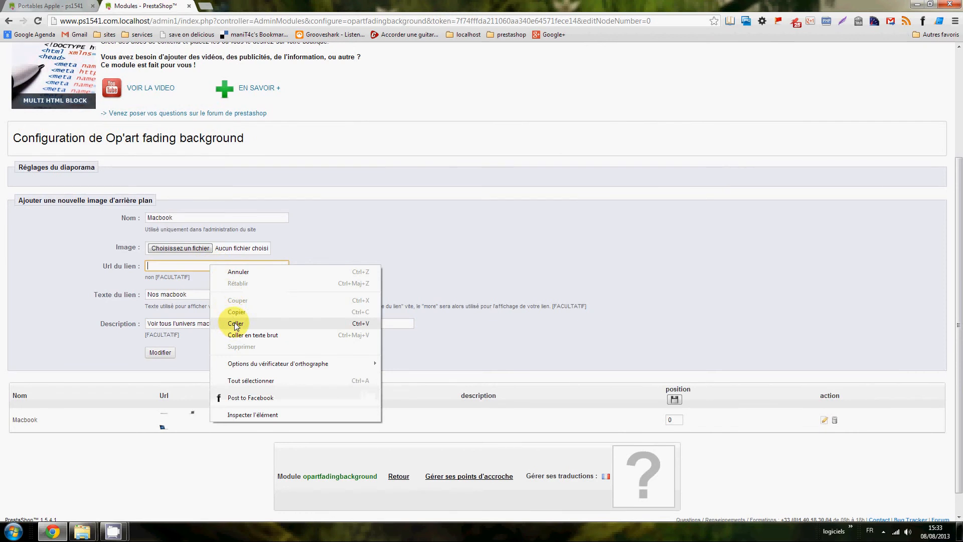
pyautogui.click(235, 323)
pyautogui.click(160, 352)
pyautogui.scroll(-4, 469, 301)
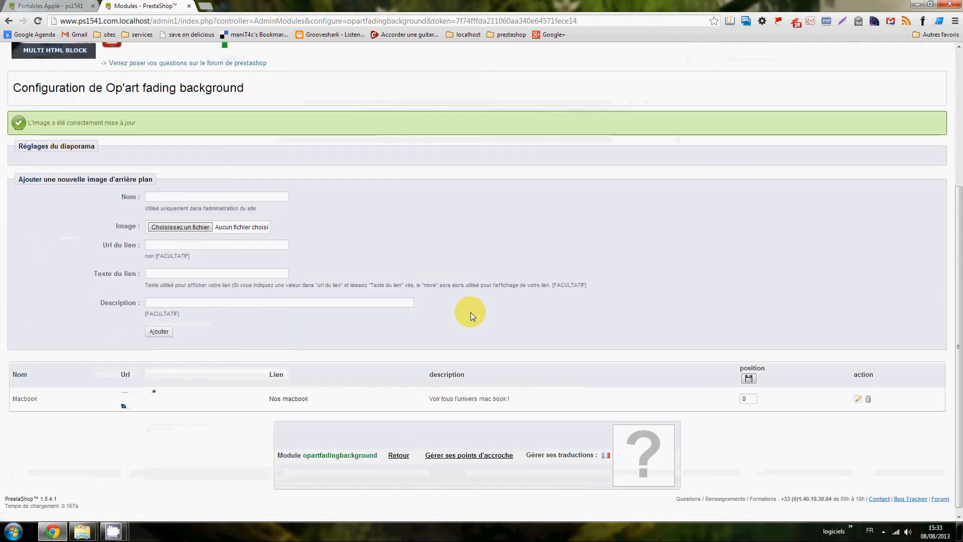
# Step: Test the "Nos macbook" background link from the shop's home page, look over the Portables page and return to the module configuration
pyautogui.click(81, 7)
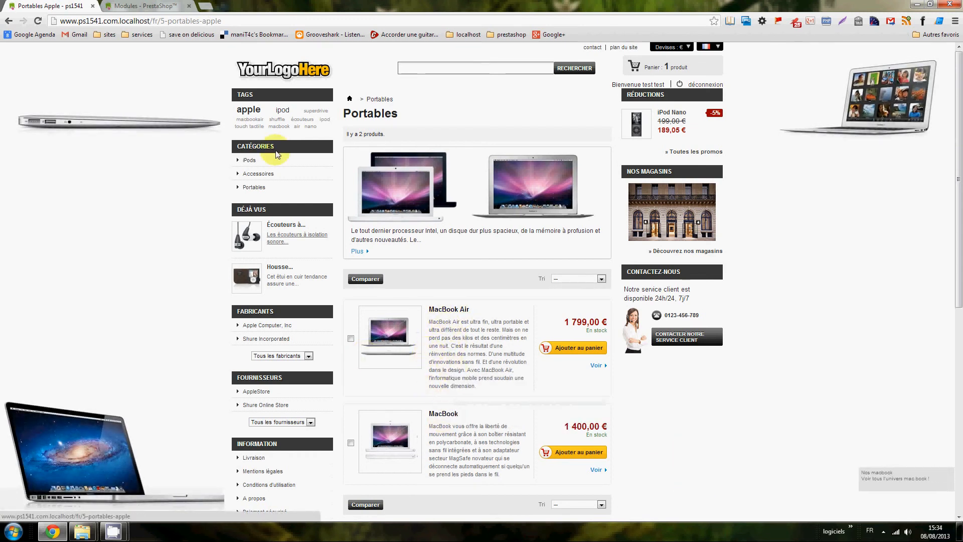
pyautogui.click(256, 76)
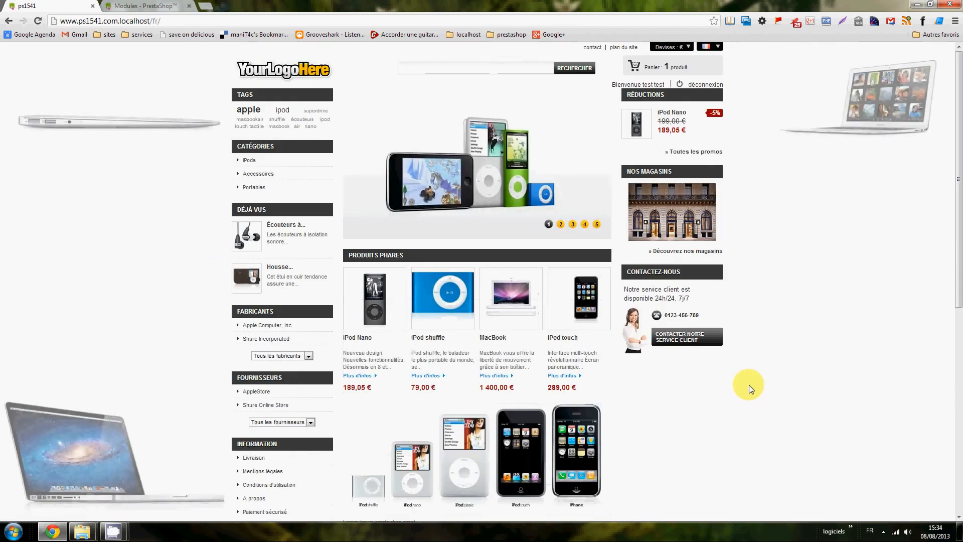
pyautogui.scroll(-1, 753, 387)
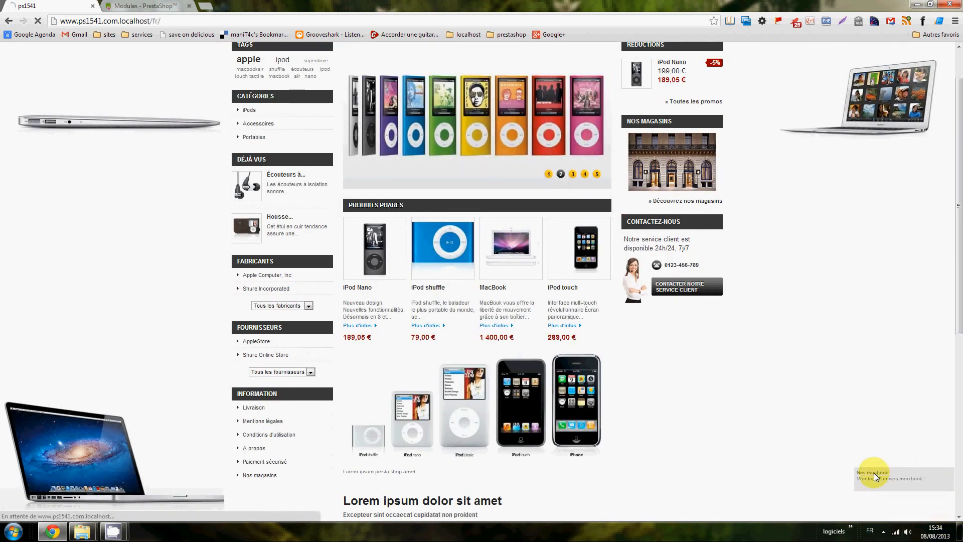
pyautogui.click(874, 472)
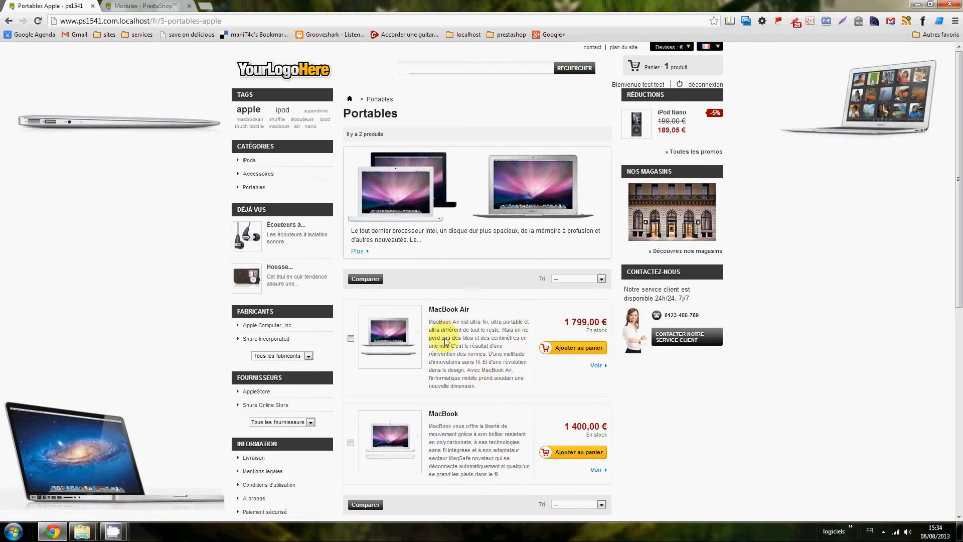
pyautogui.scroll(-2, 497, 414)
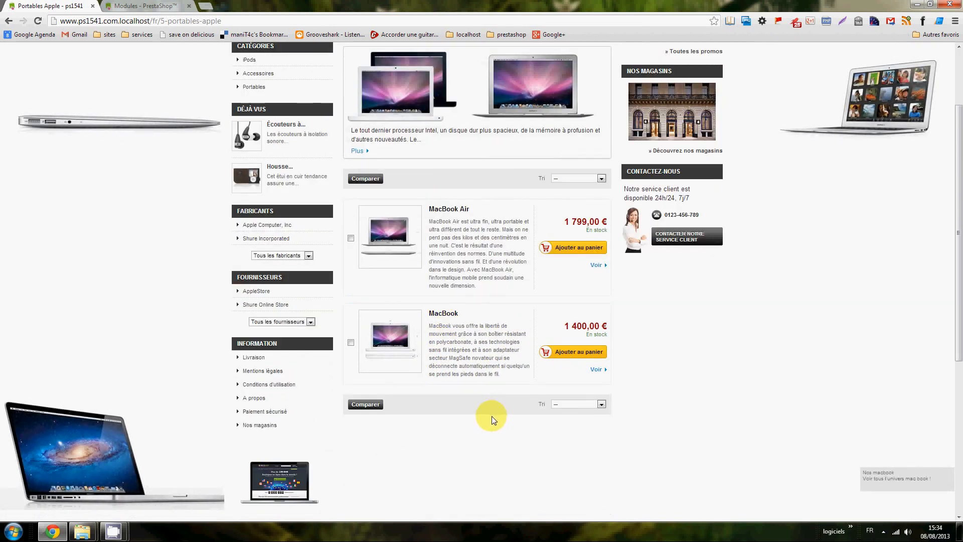
pyautogui.scroll(2, 492, 416)
pyautogui.click(123, 5)
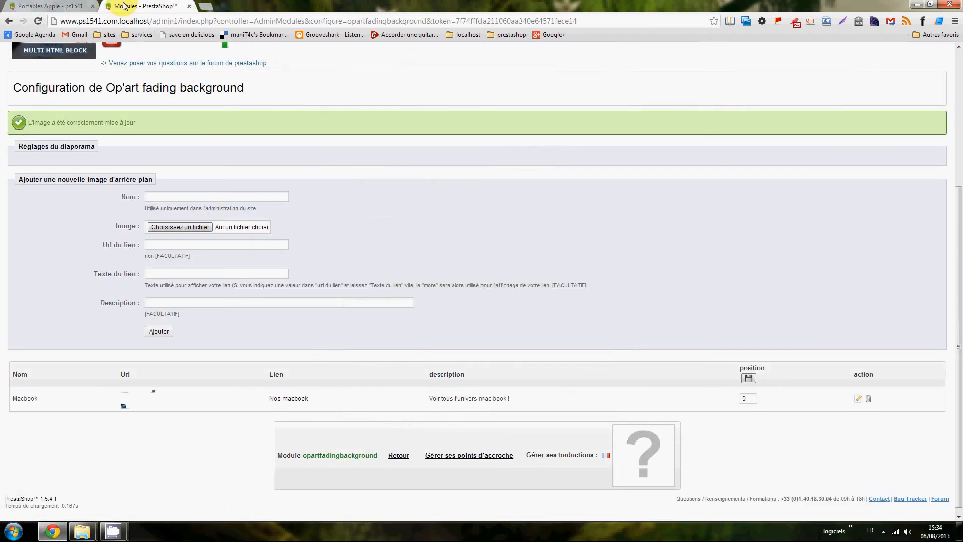